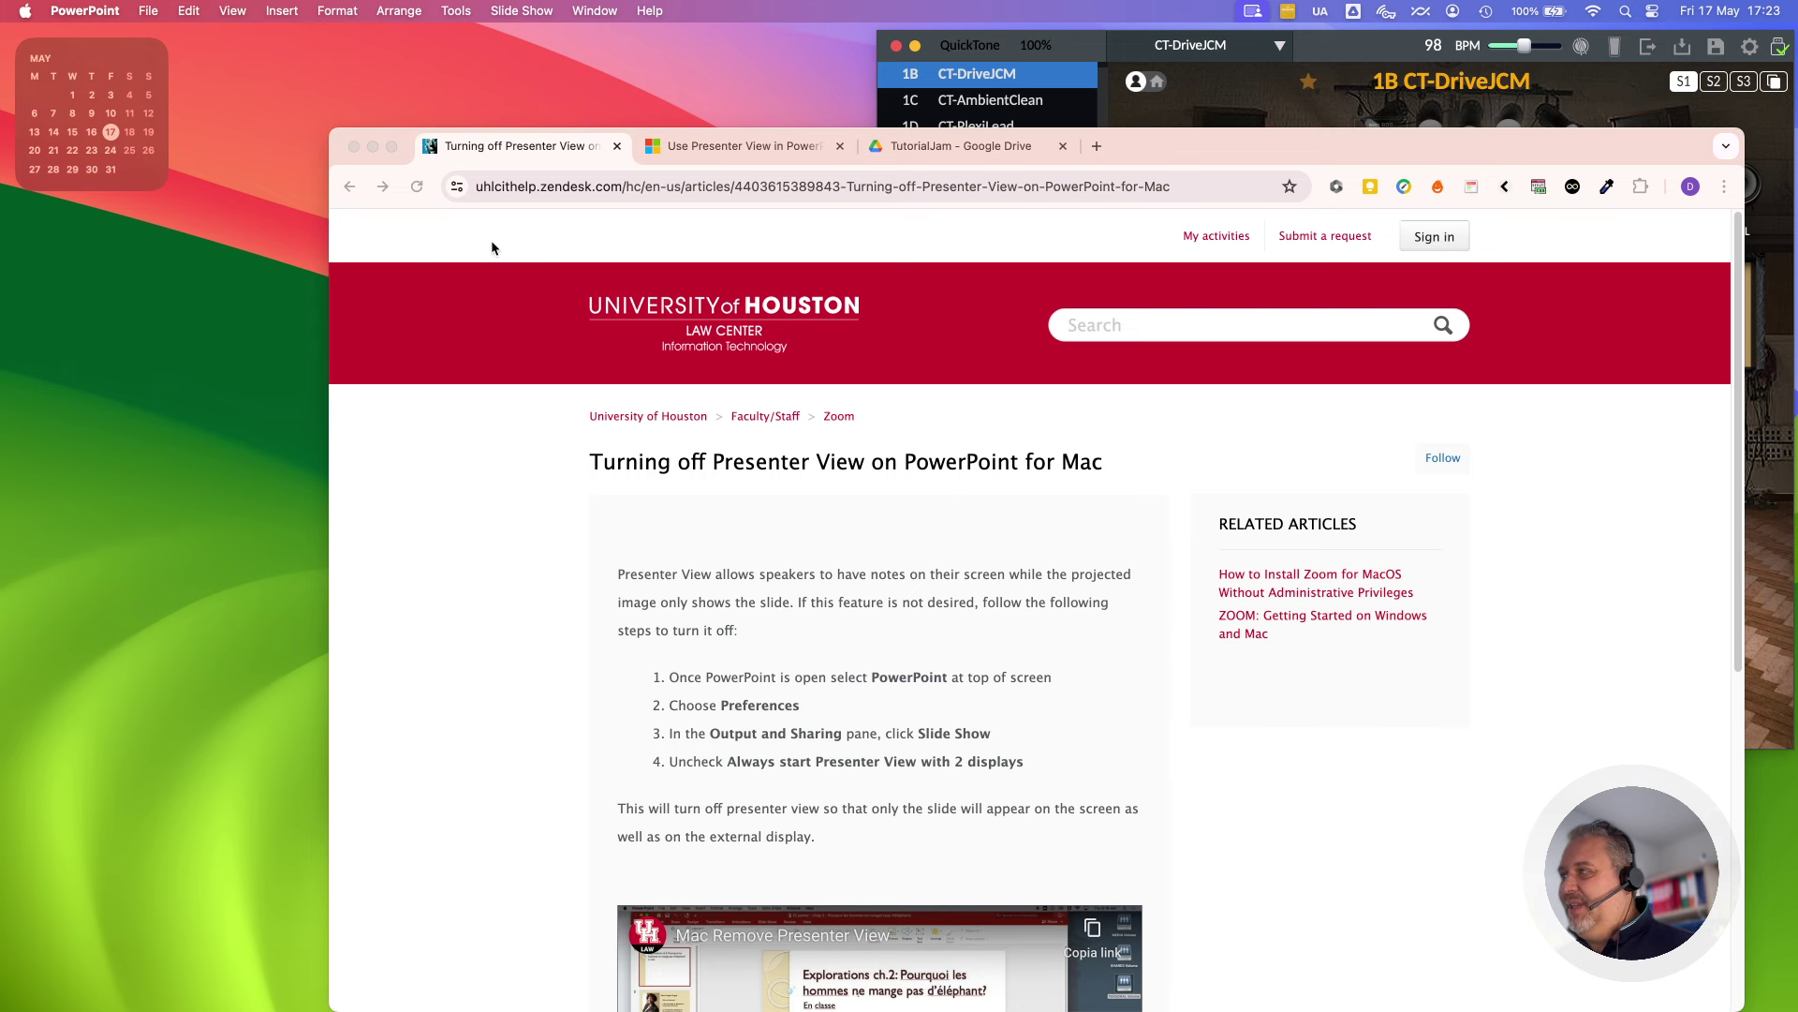
- Close the Presenter View help article in Chrome so QuickTone's CT-DriveJCM preset is showing
left_click(616, 147)
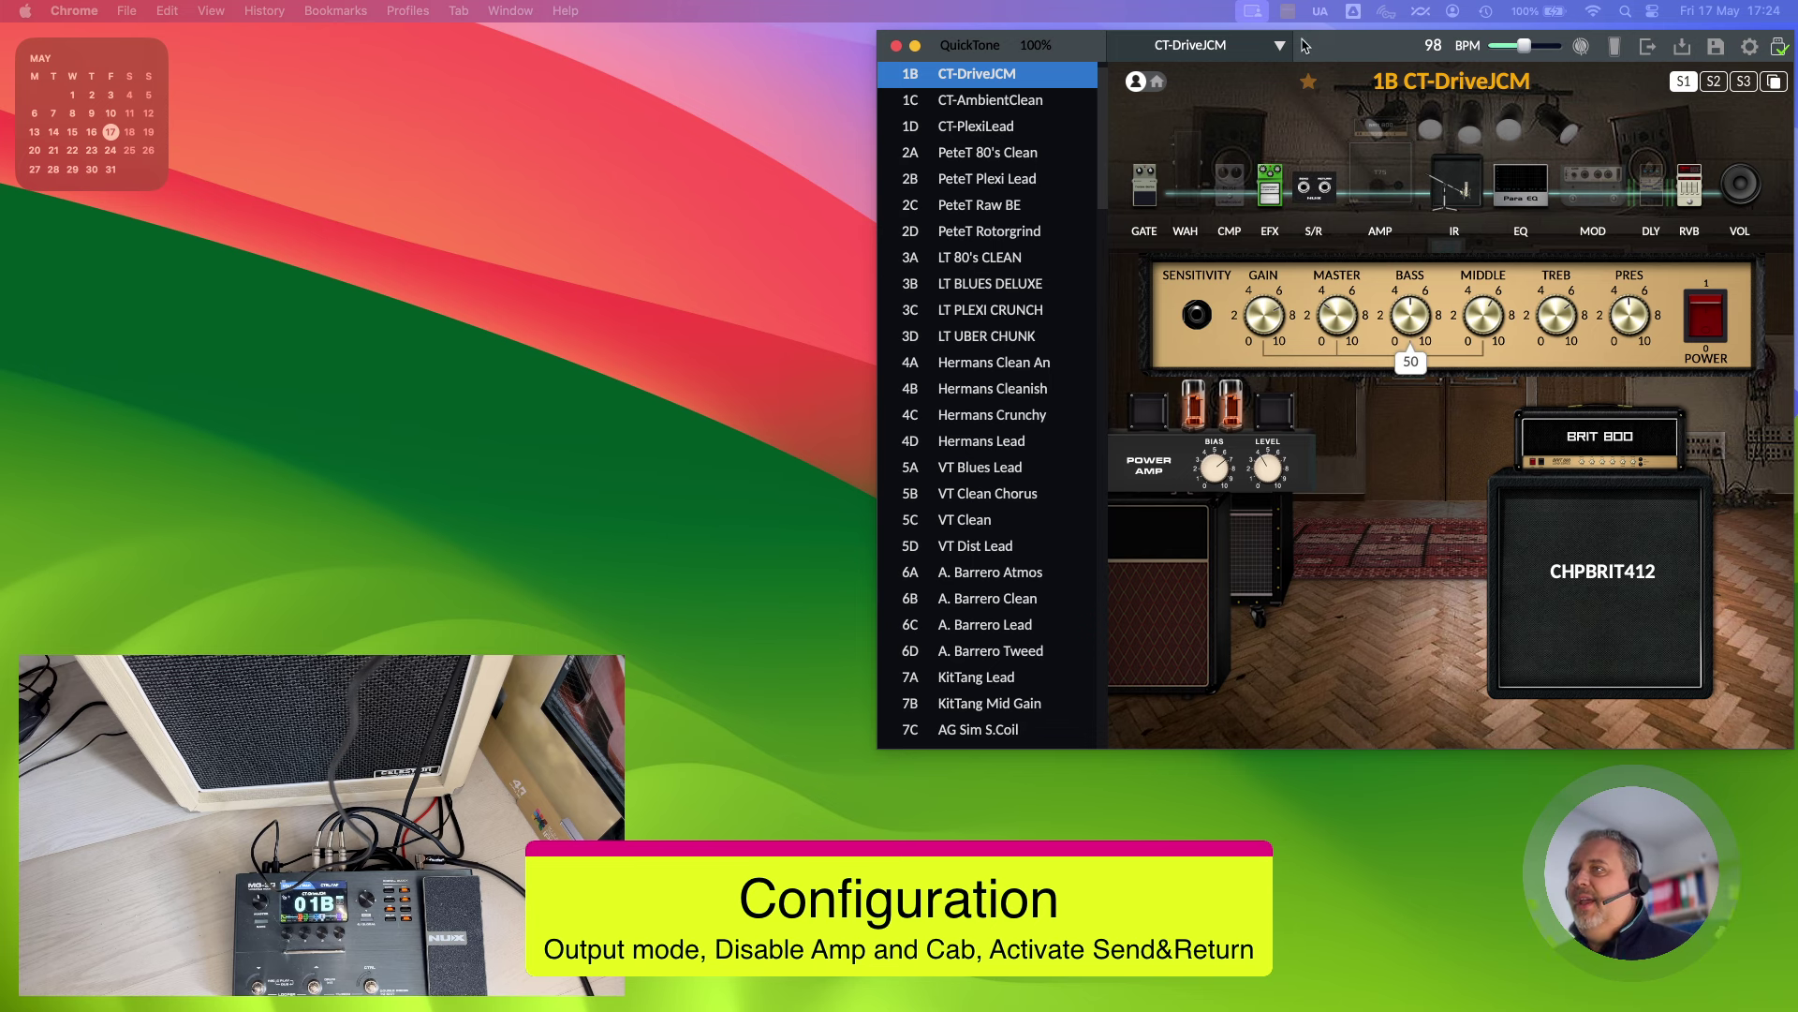
- Move the QuickTone window and browse presets from CT-AmbientClean through LT BLUES DELUXE
mouse_move(1327, 41)
left_mouse_down()
mouse_move(1127, 55)
mouse_move(1304, 39)
left_mouse_up()
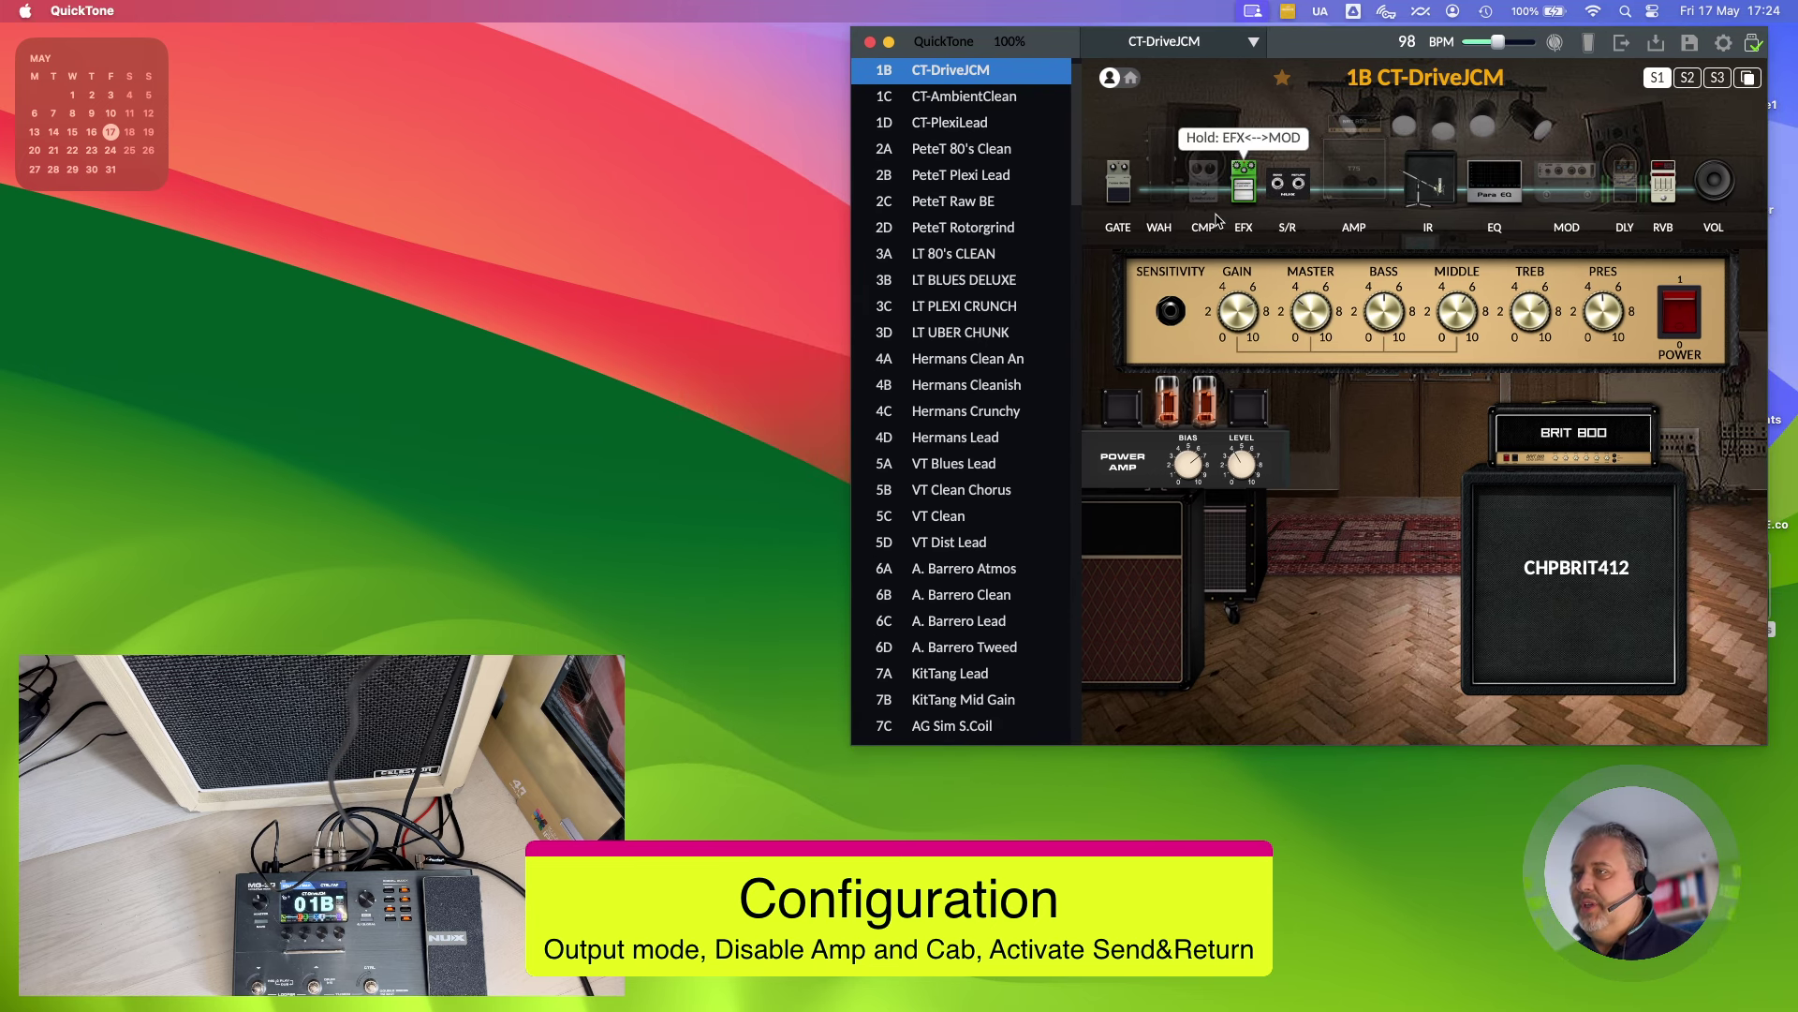
mouse_move(1457, 311)
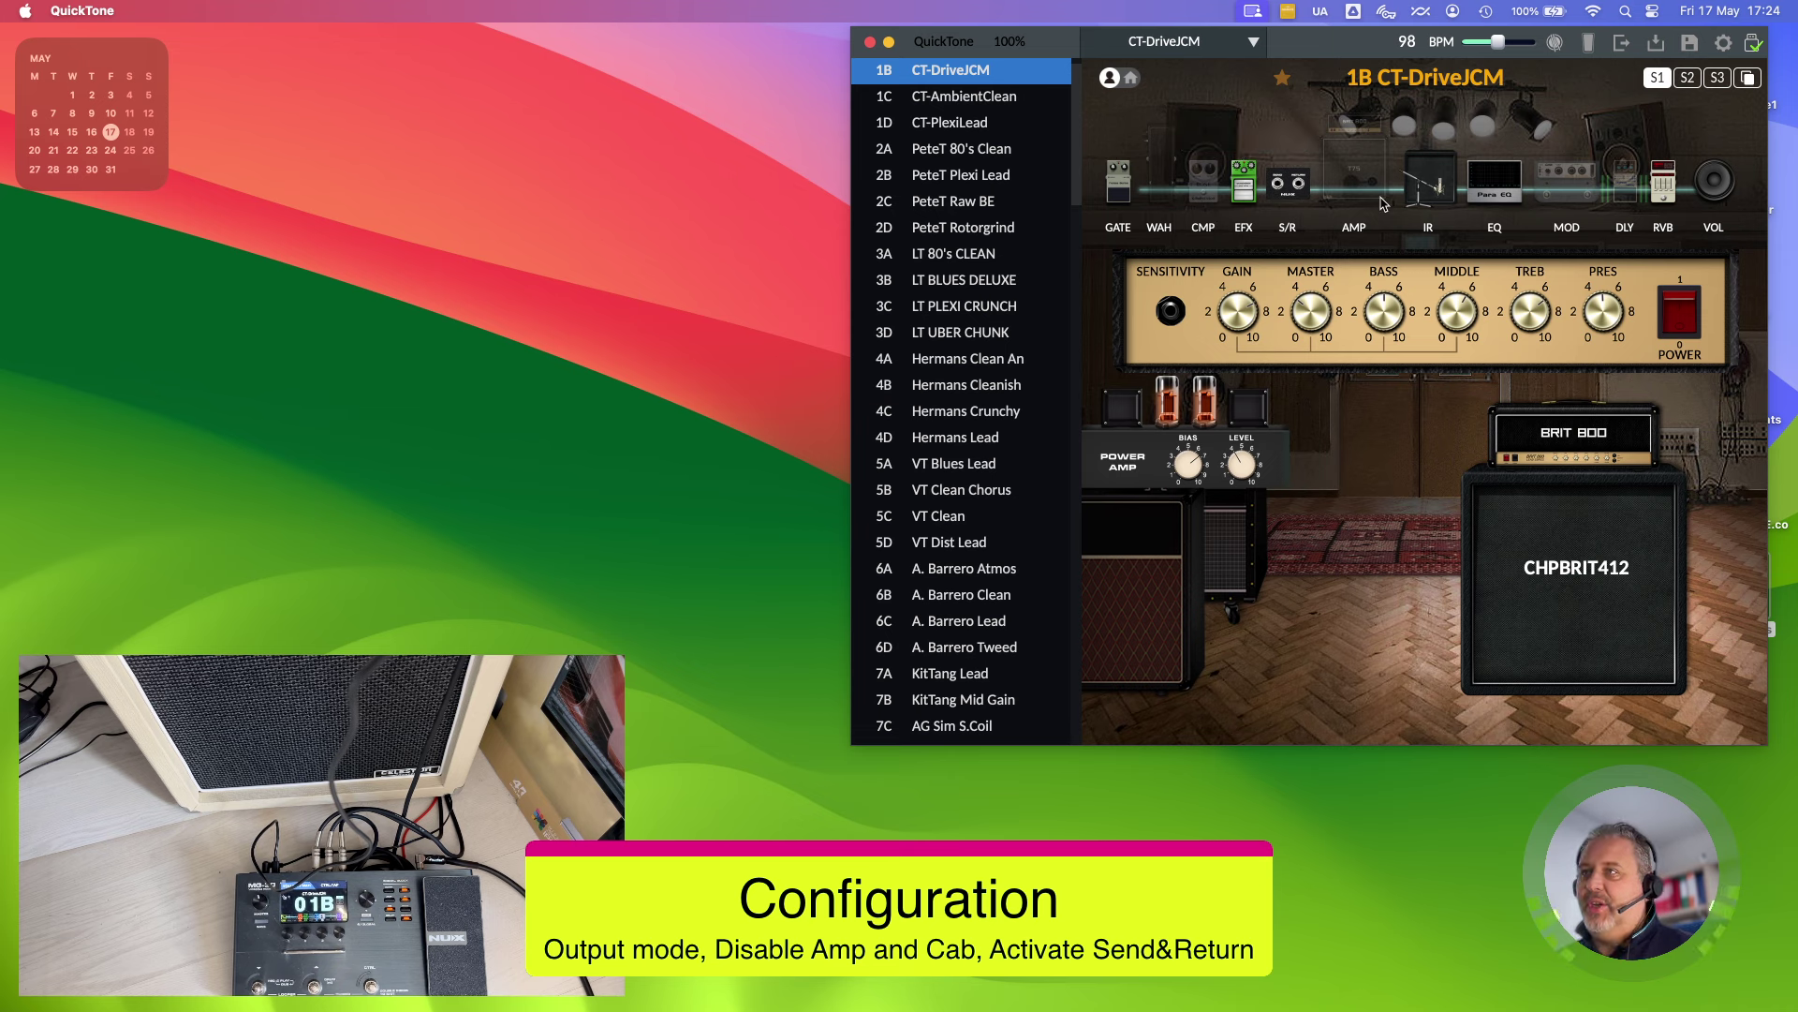
left_click(970, 100)
left_click(967, 121)
left_click(967, 147)
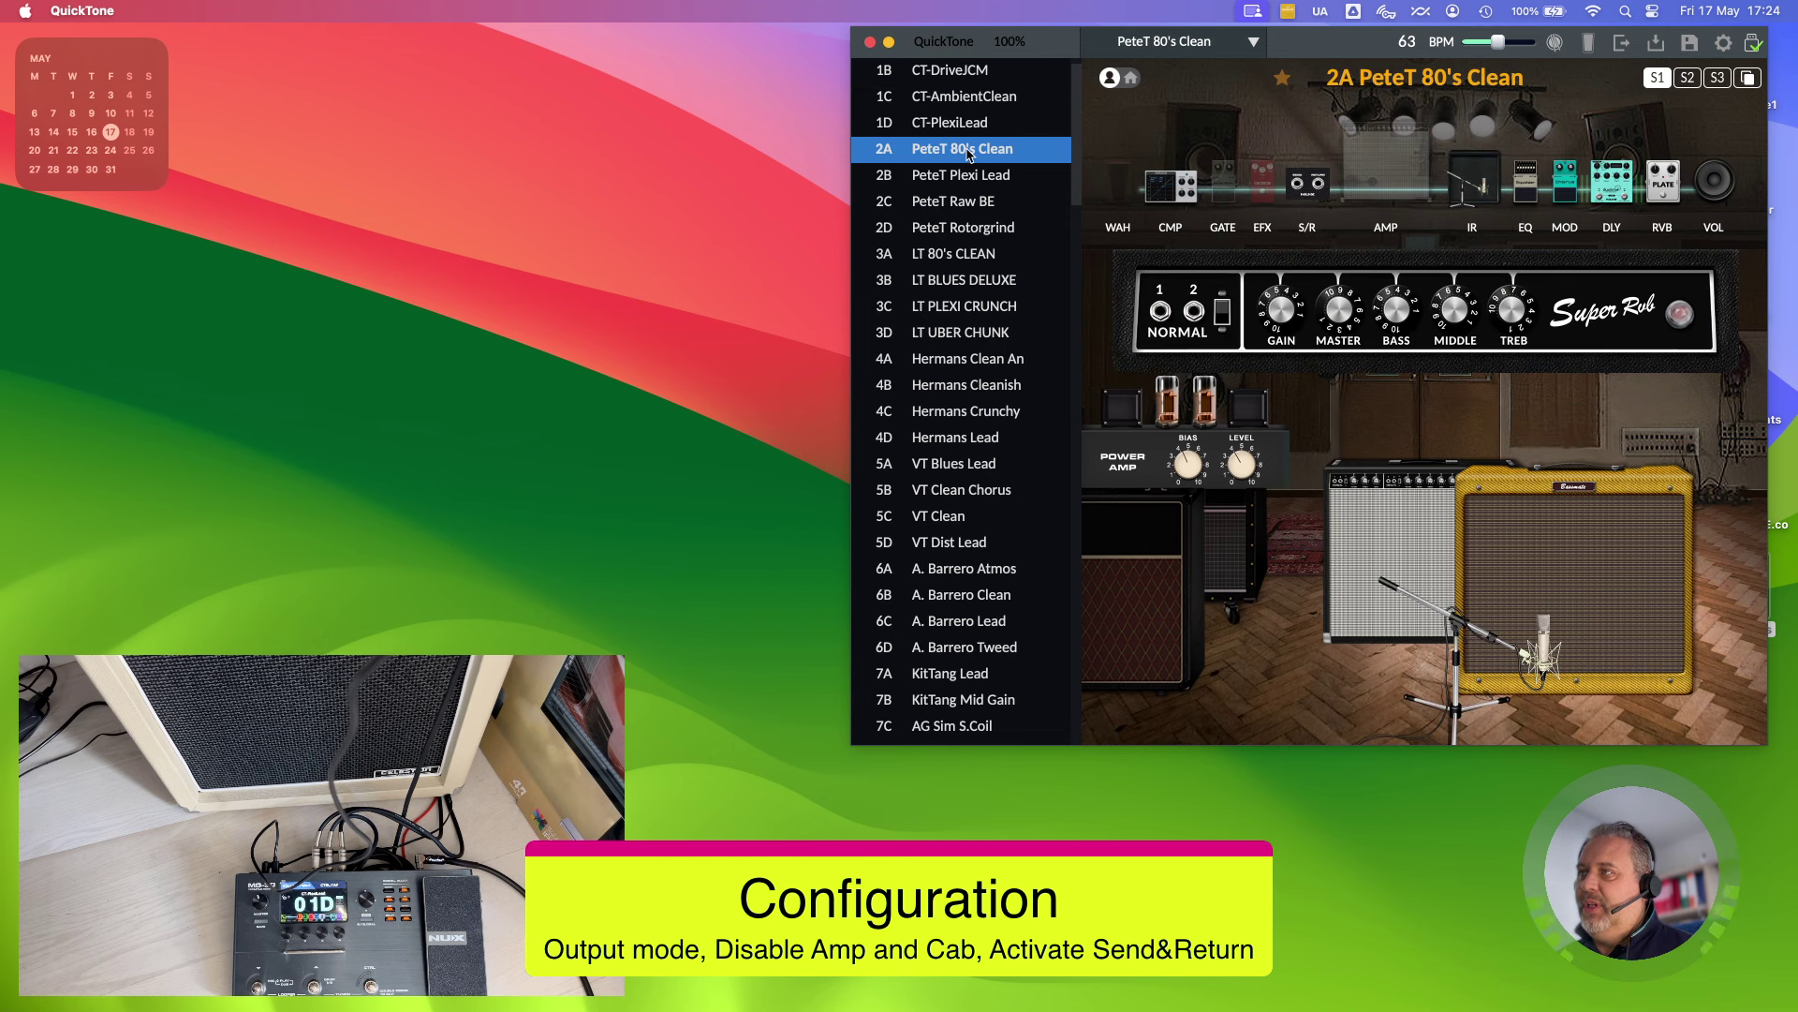
left_click(969, 175)
left_click(966, 200)
left_click(964, 229)
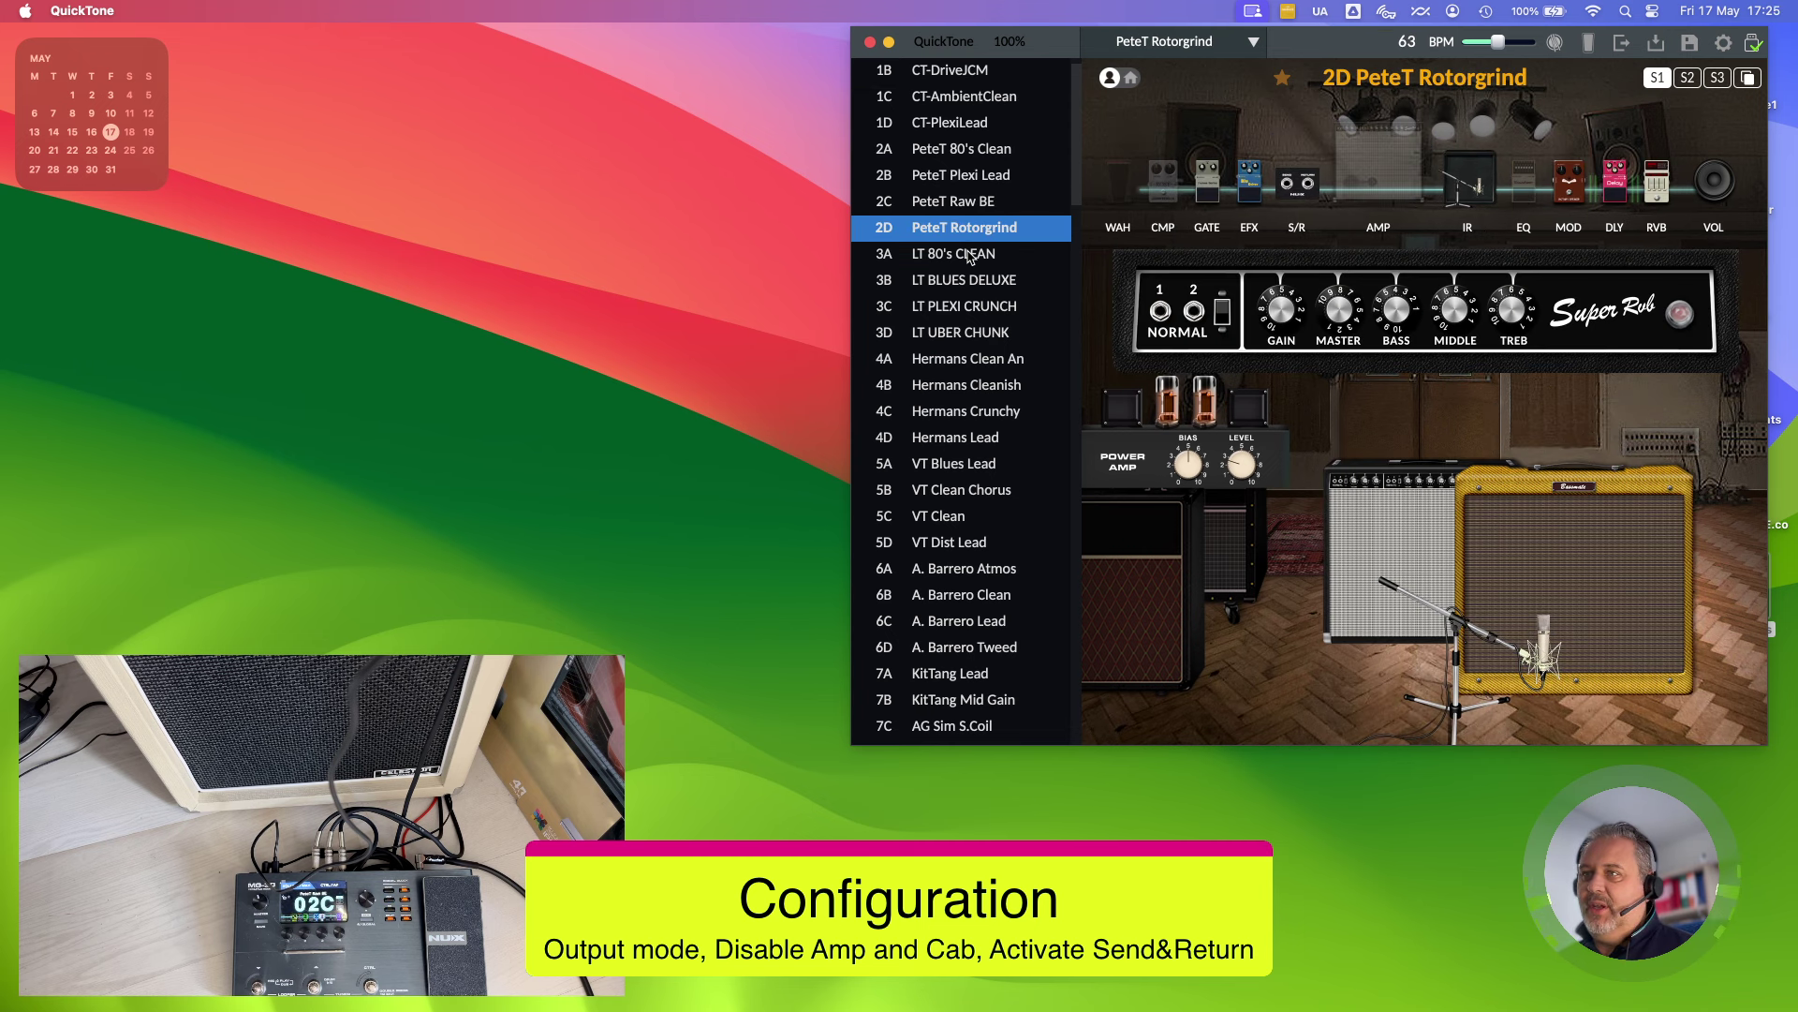
left_click(968, 254)
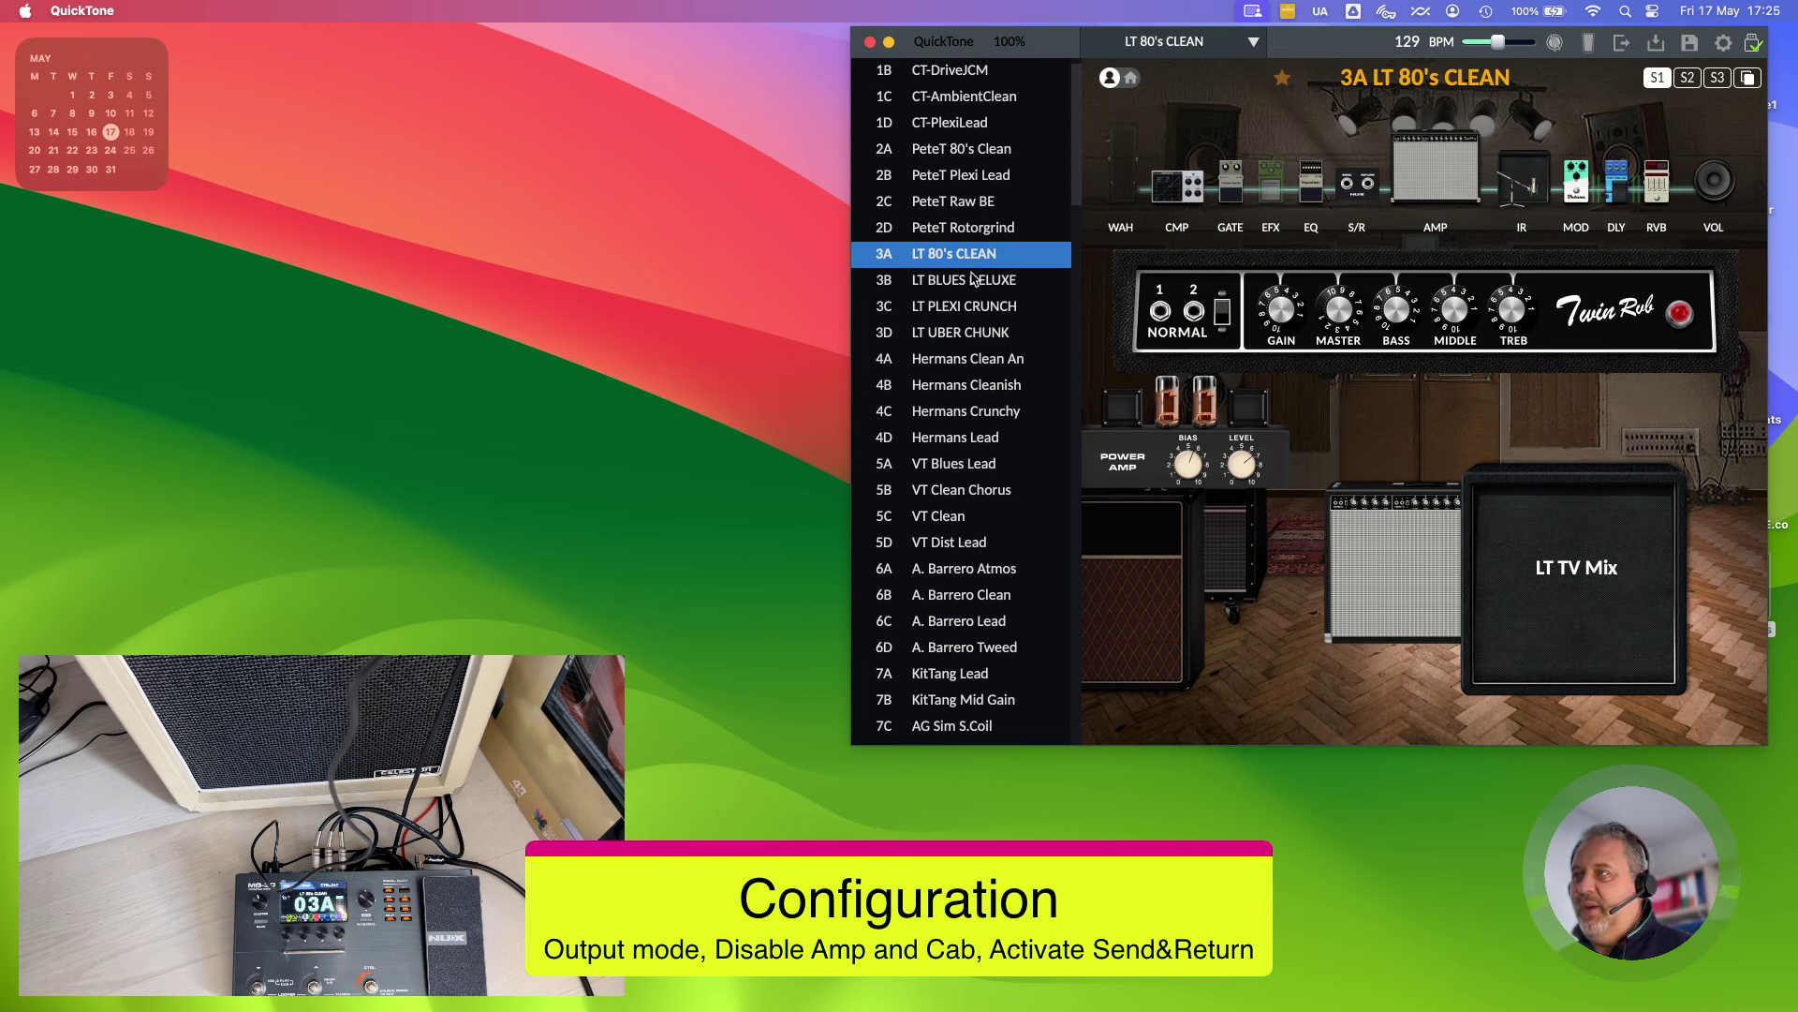
left_click(973, 279)
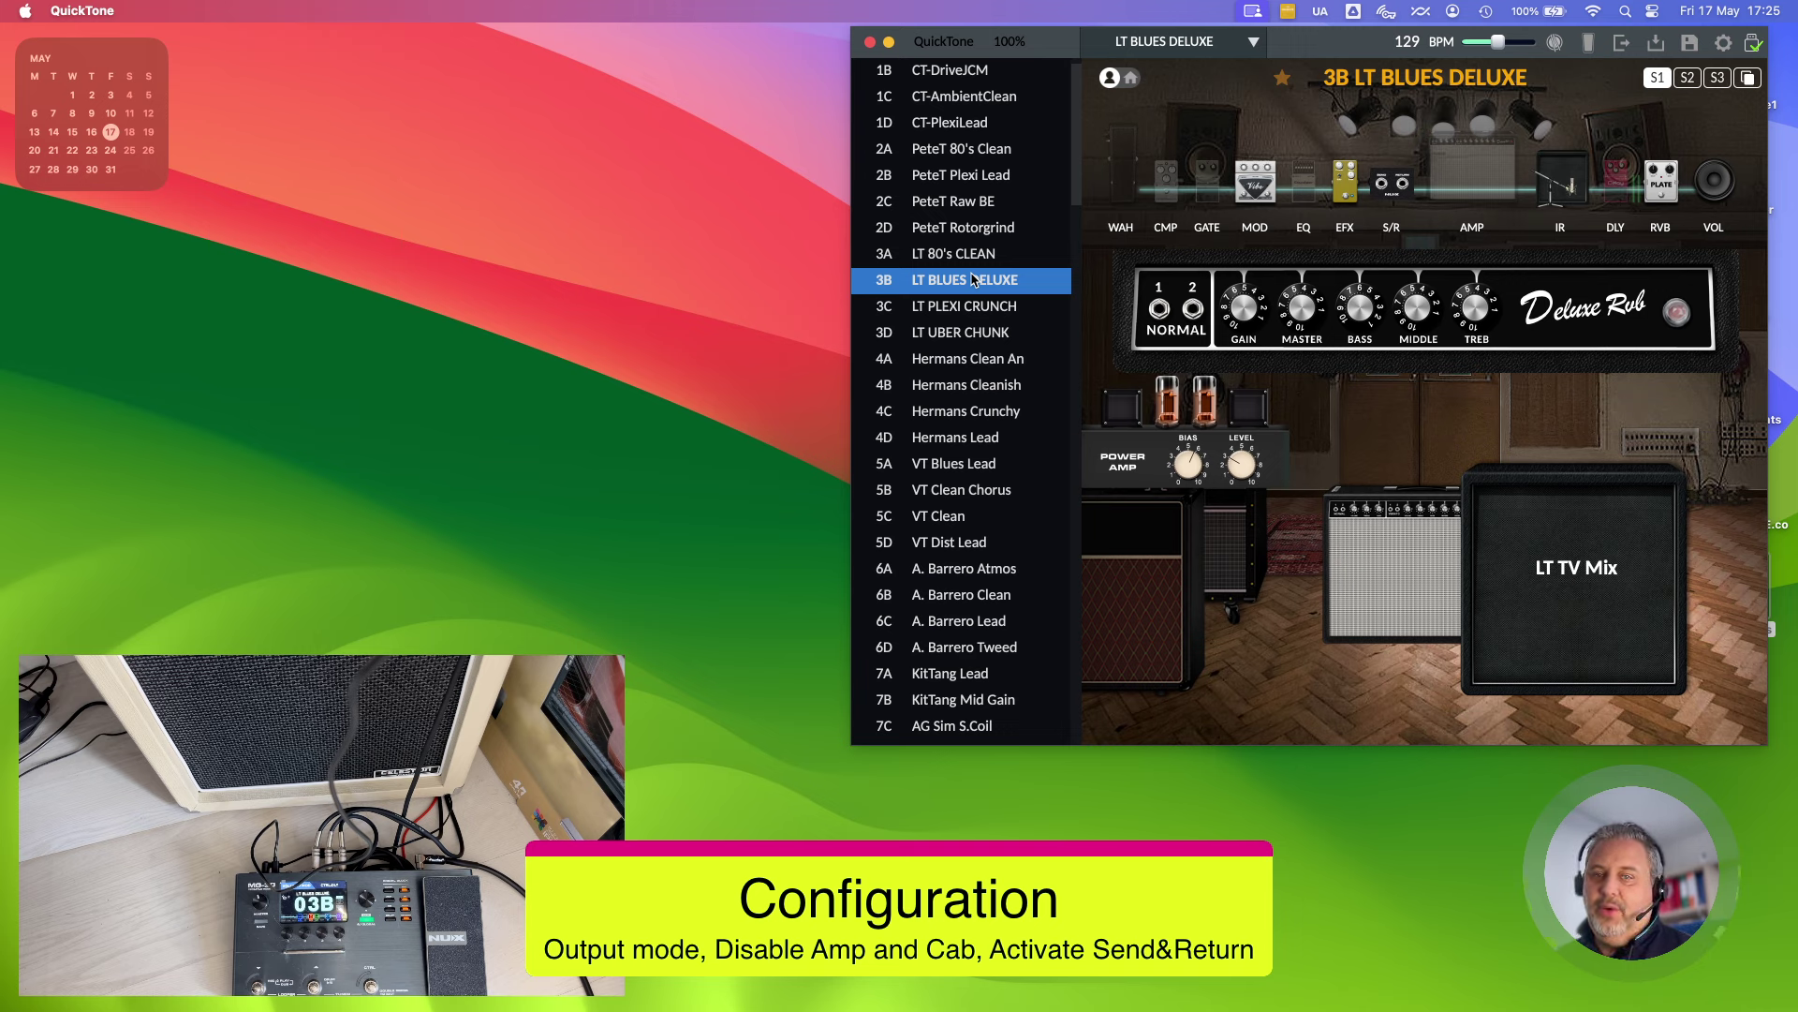
- Browse further presets, via Hermans, 5B VT Clean Chorus and 5D VT Dist Lead, to 6C A. Barrero Lead
scroll(974, 145, "down", 5)
scroll(977, 150, "up", 5)
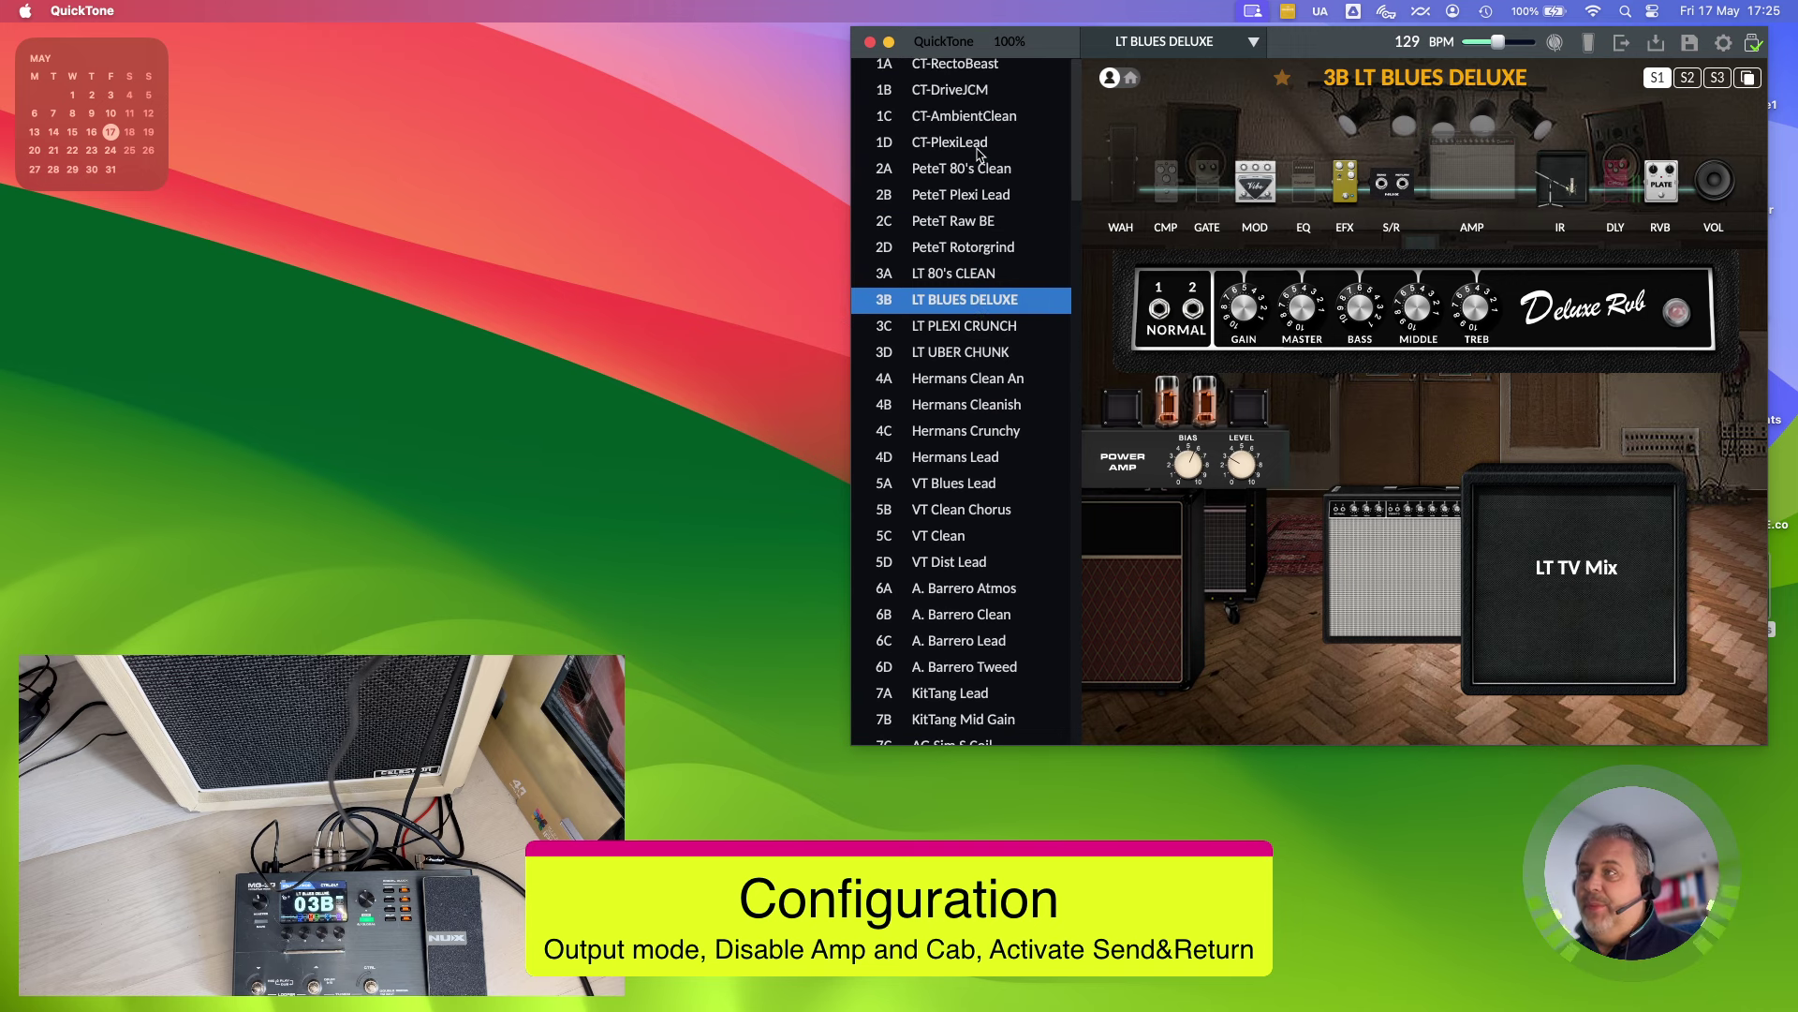
scroll(977, 150, "down", 1)
scroll(978, 153, "up", 1)
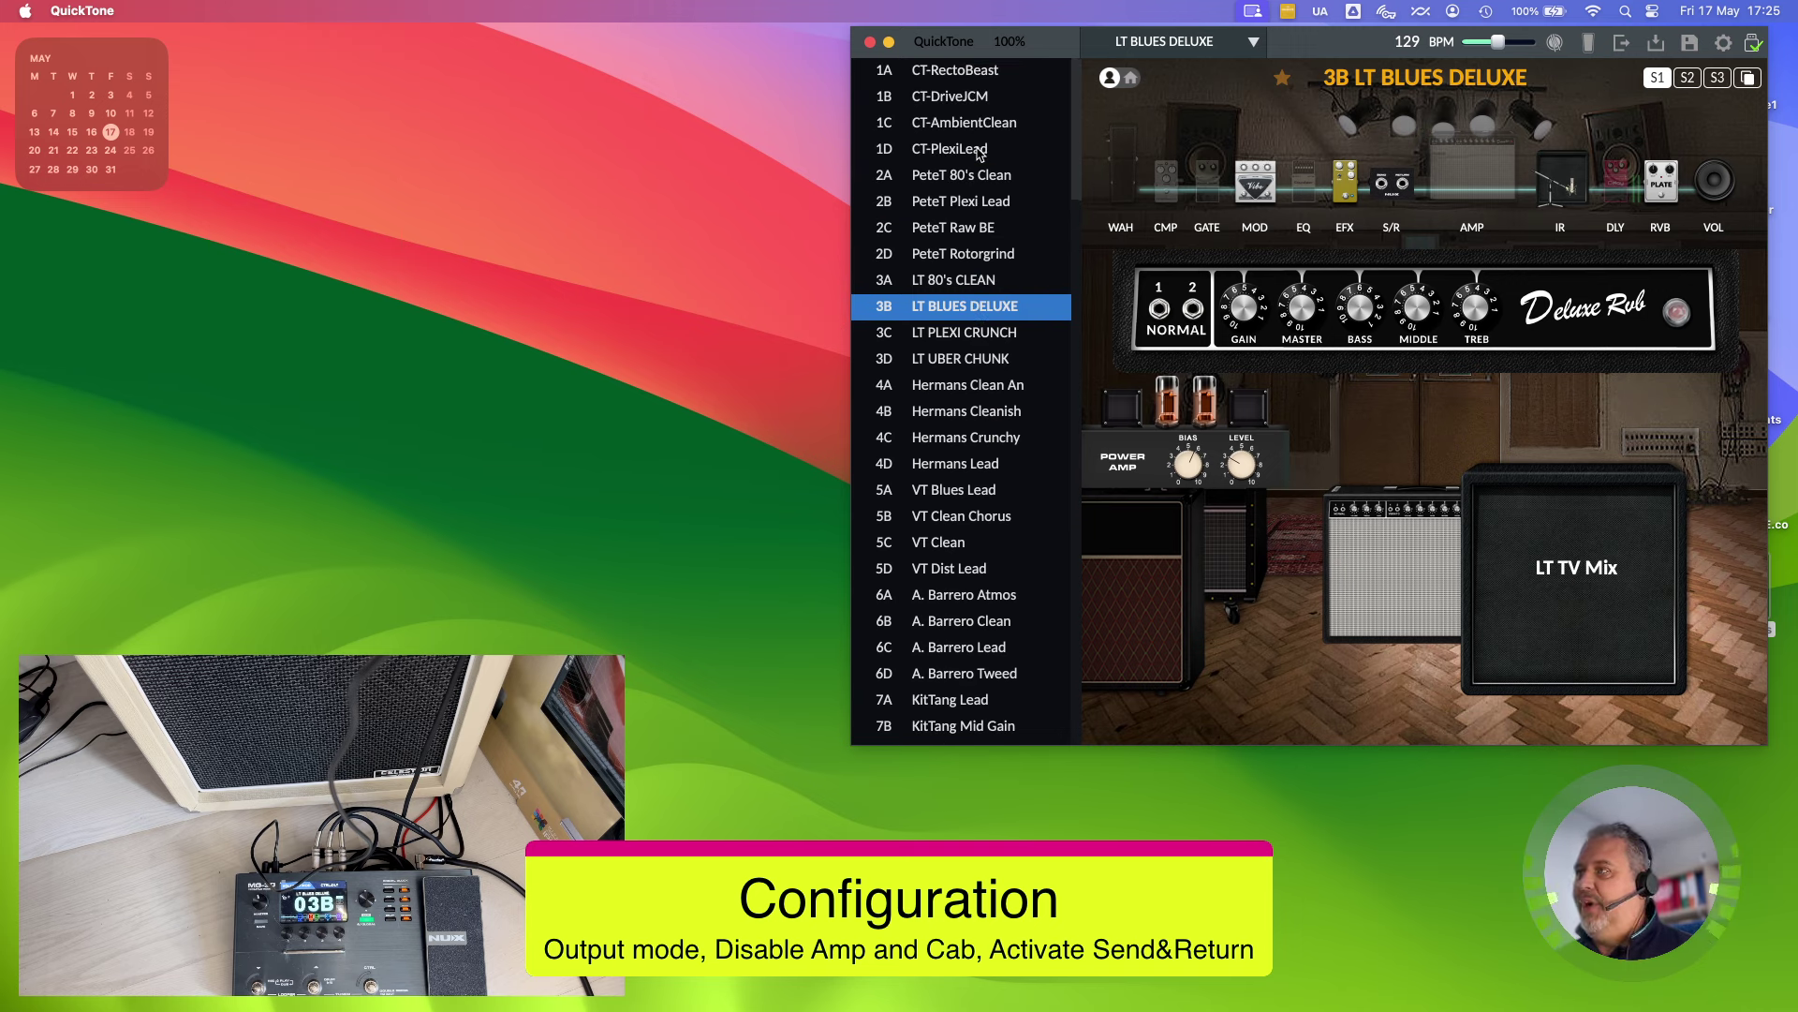
left_click(964, 73)
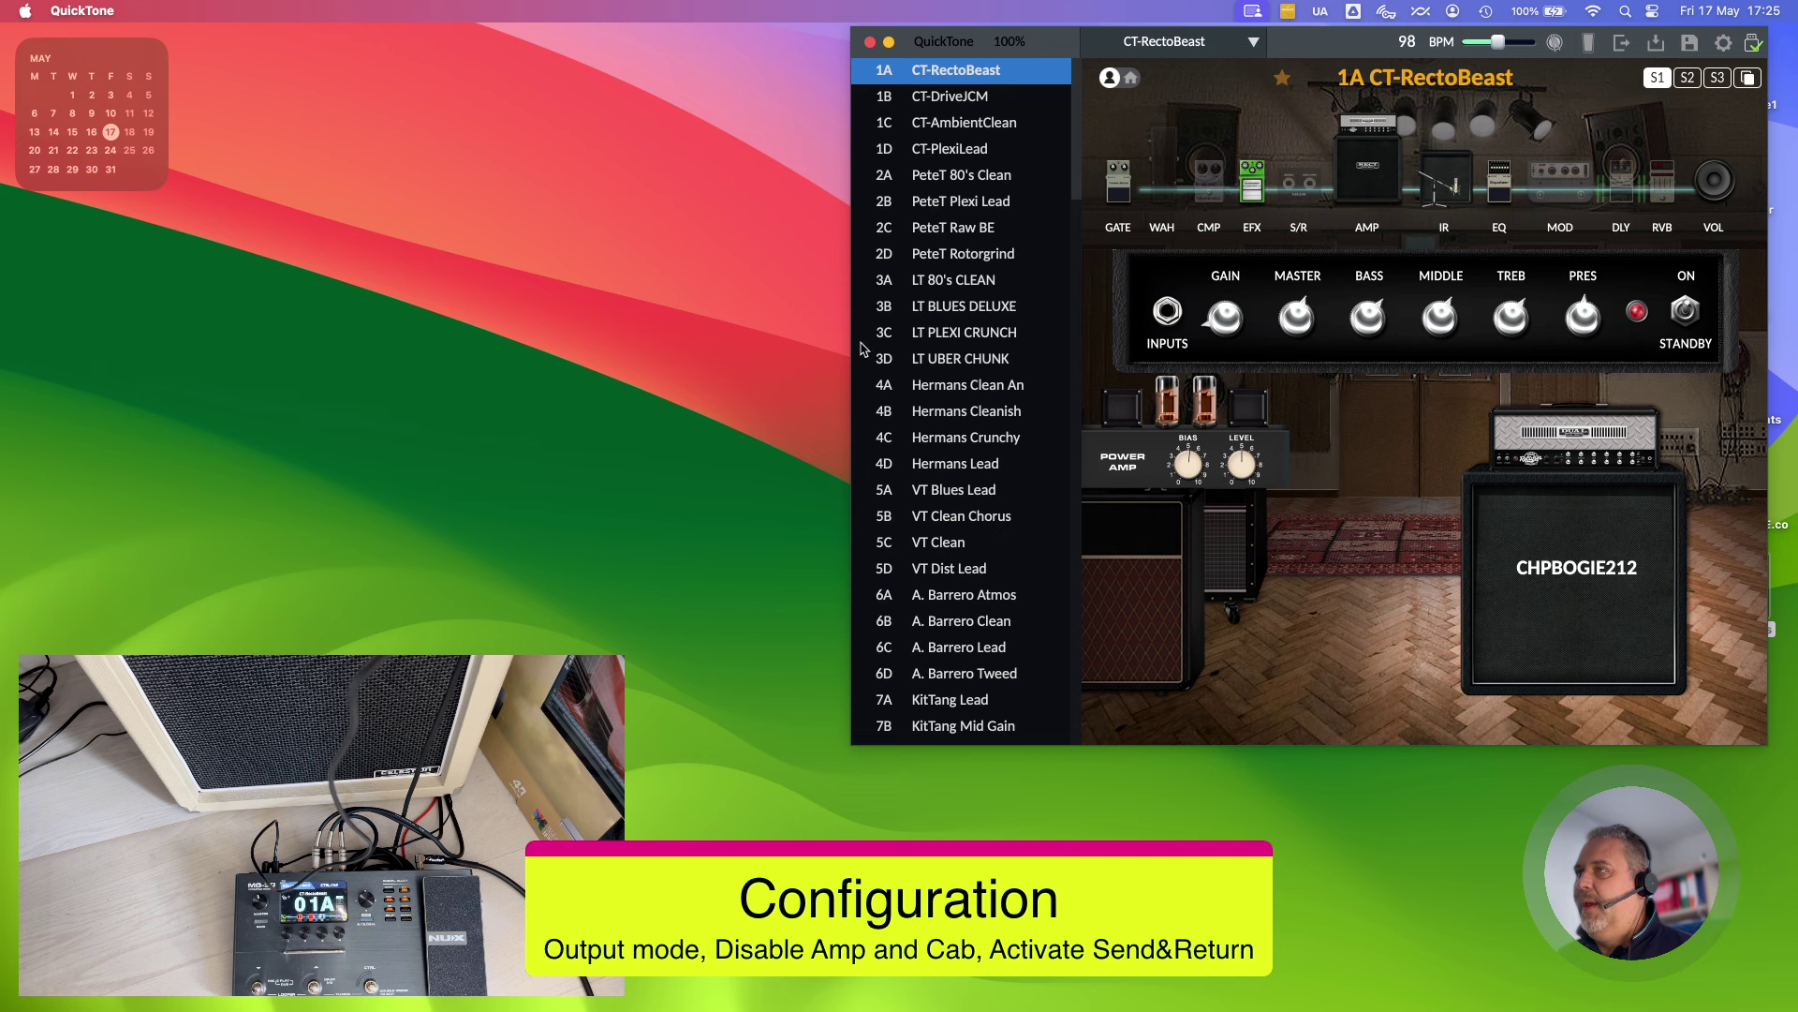
left_click(972, 98)
left_click(969, 290)
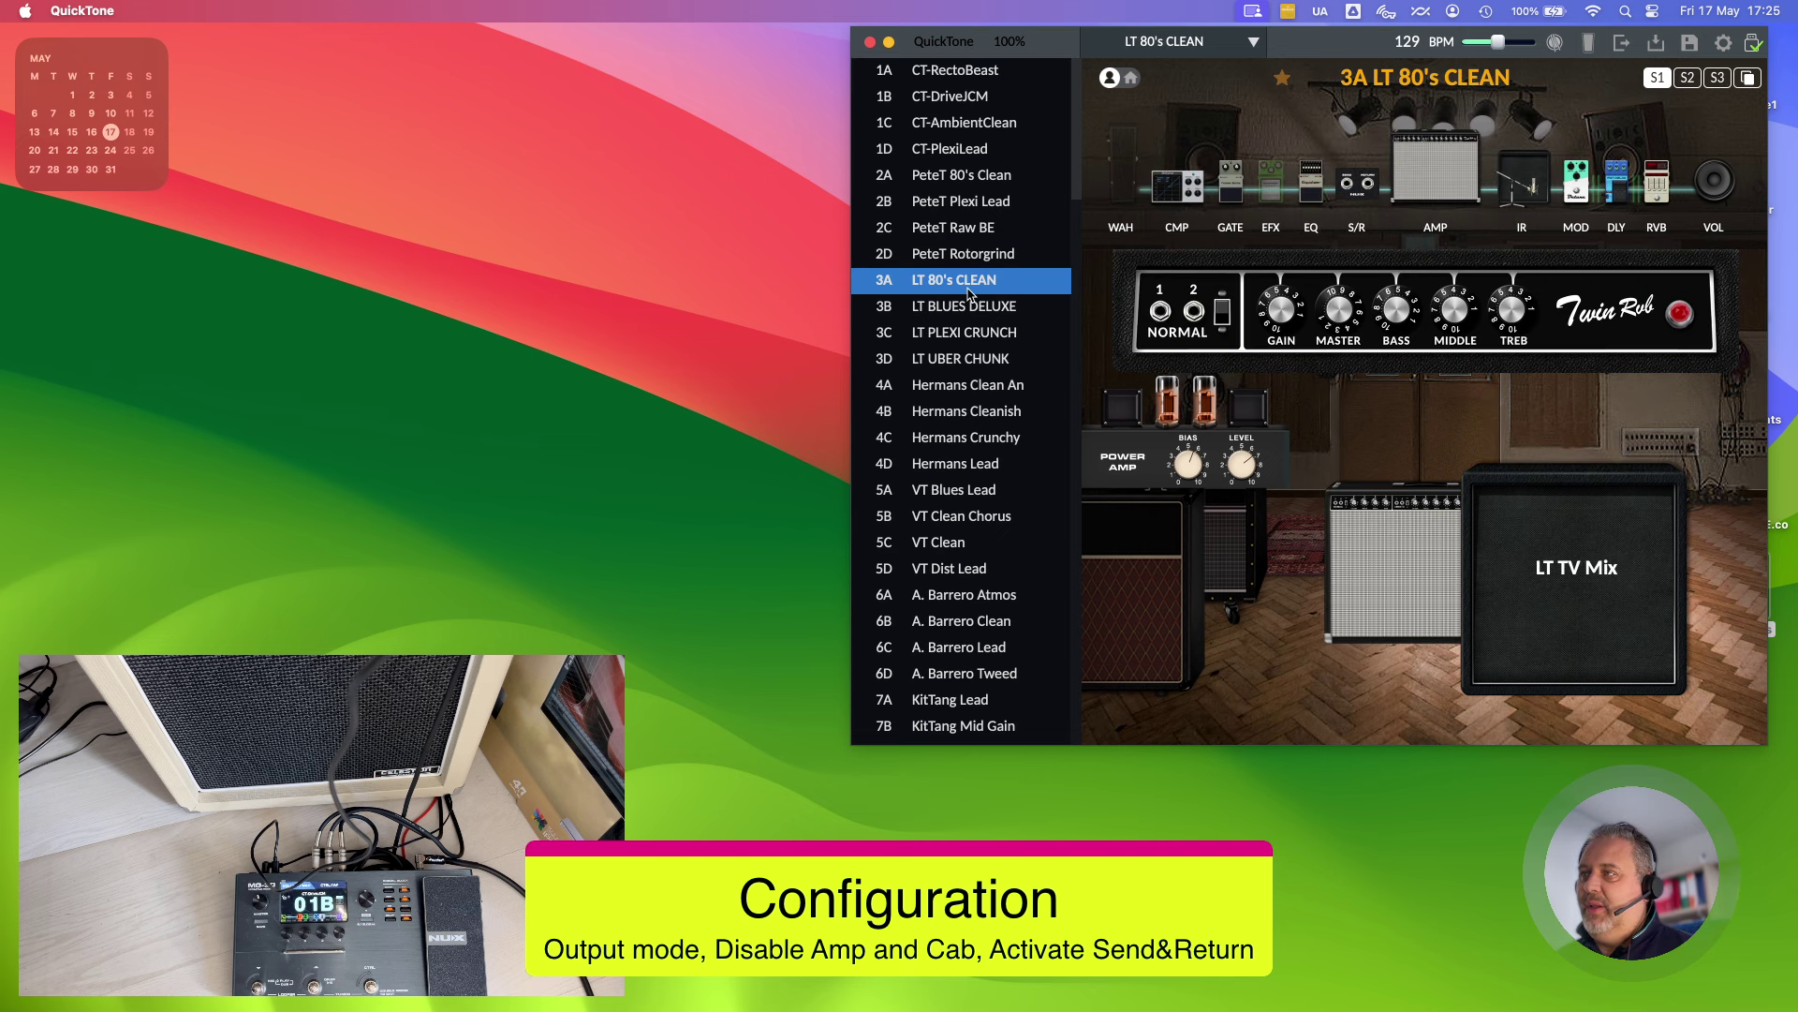
left_click(974, 307)
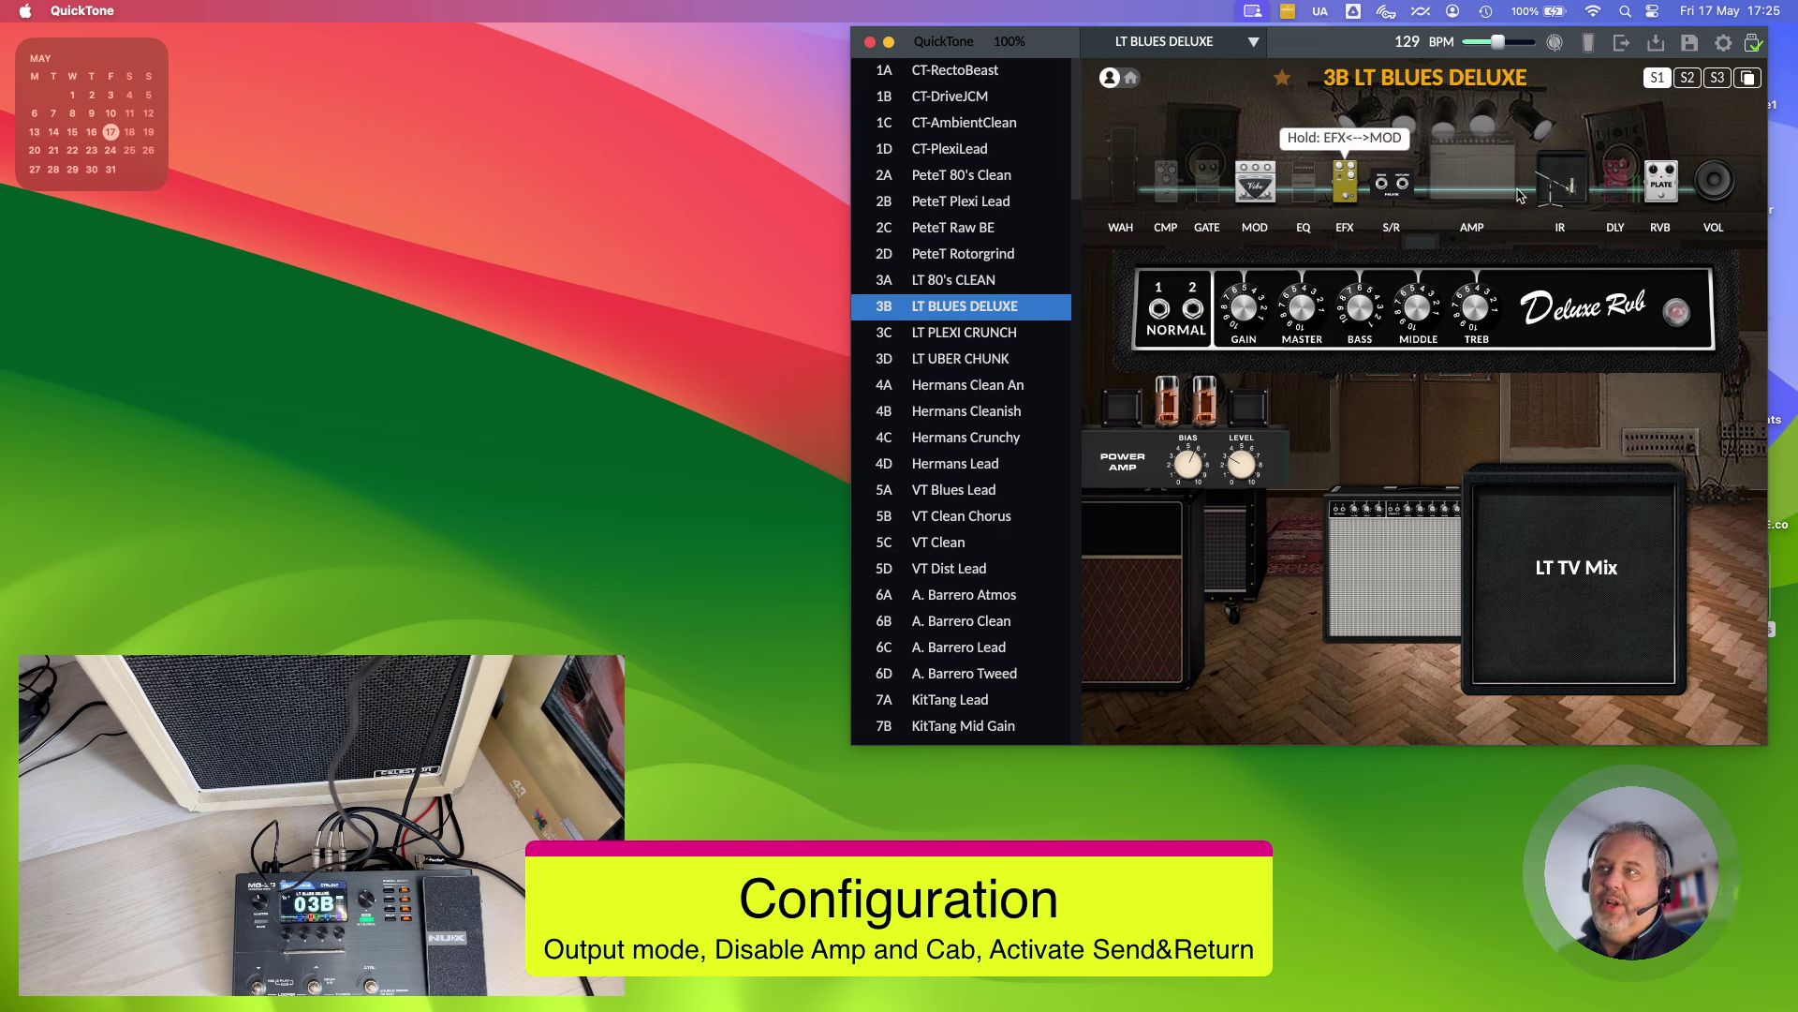
left_click(969, 393)
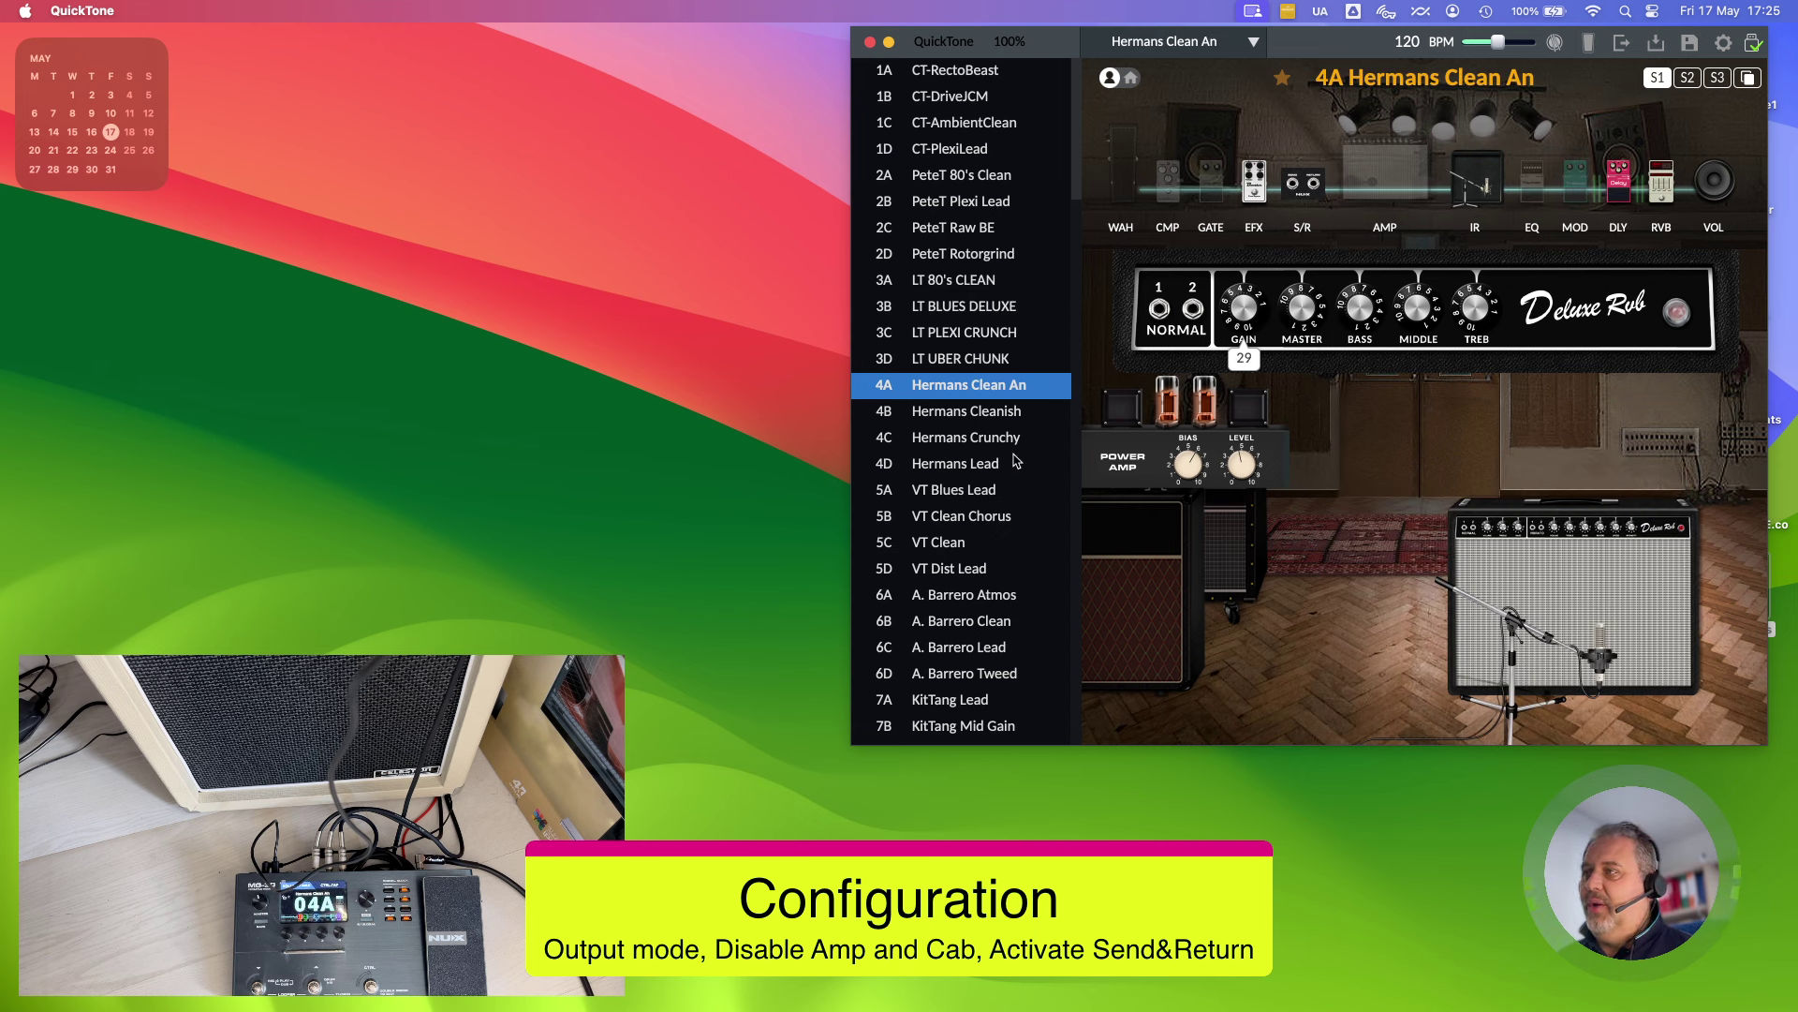
left_click(975, 471)
left_click(974, 525)
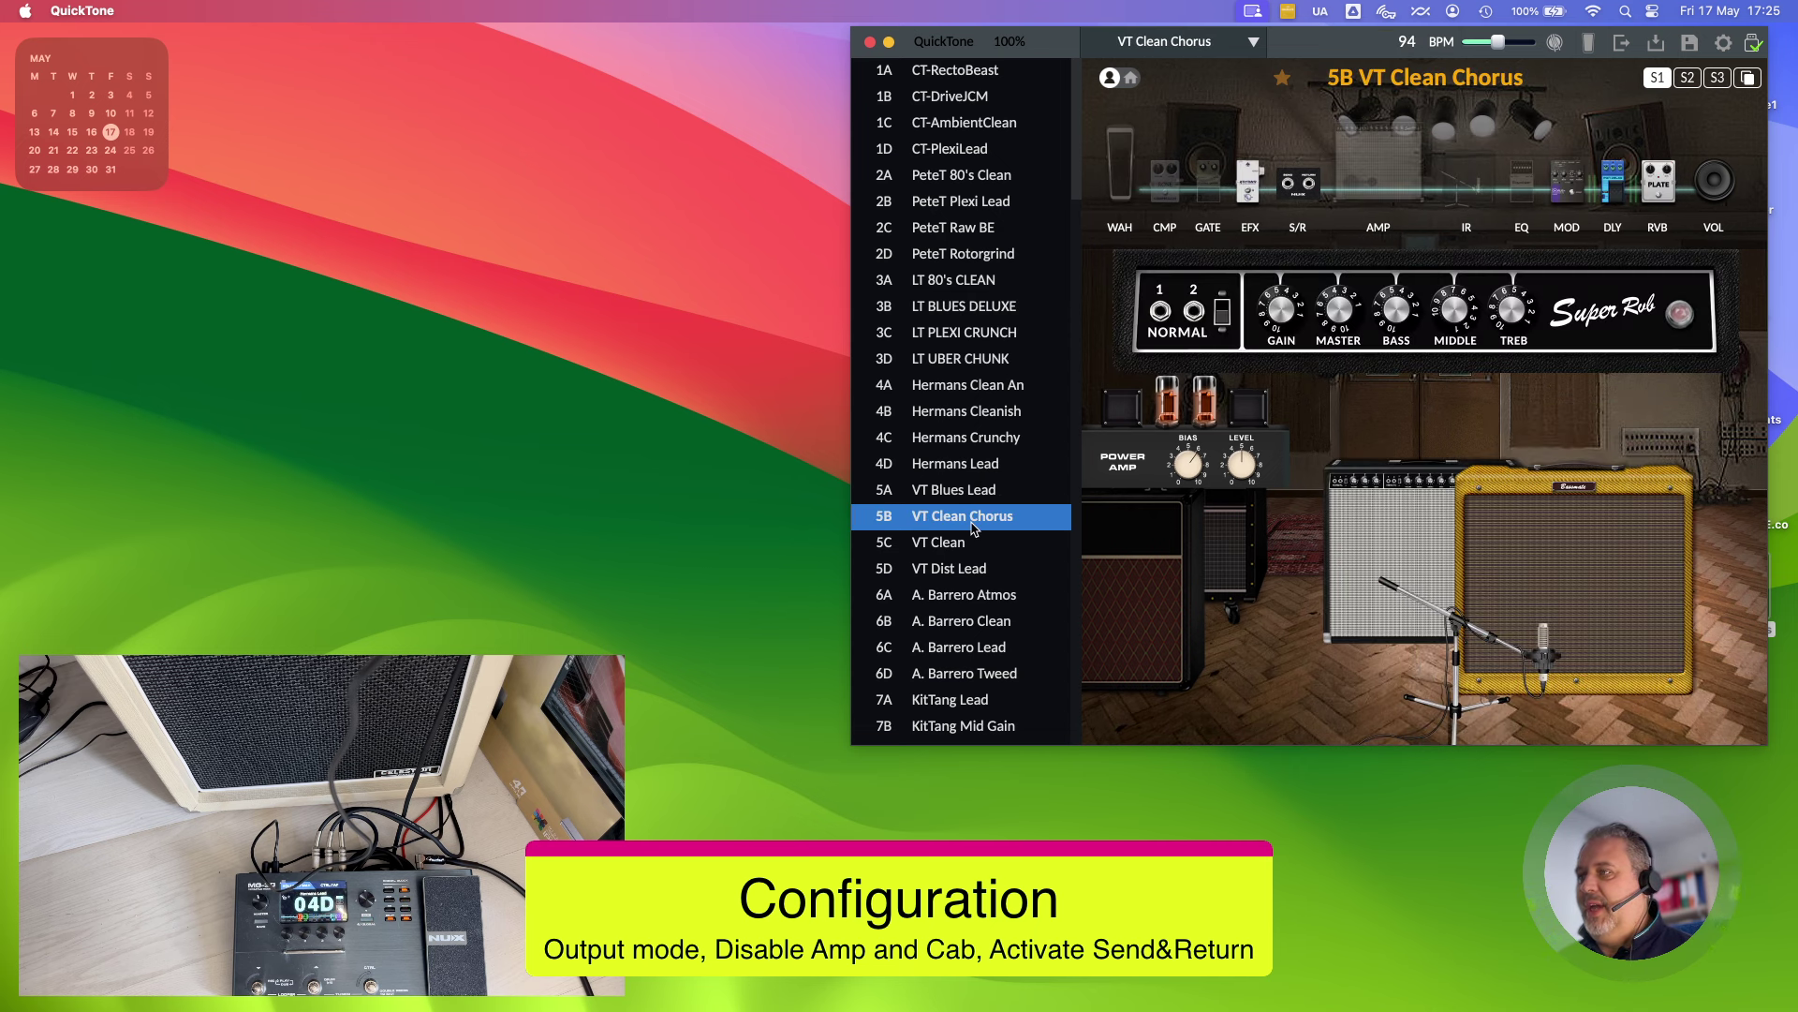
left_click(948, 568)
left_click(976, 648)
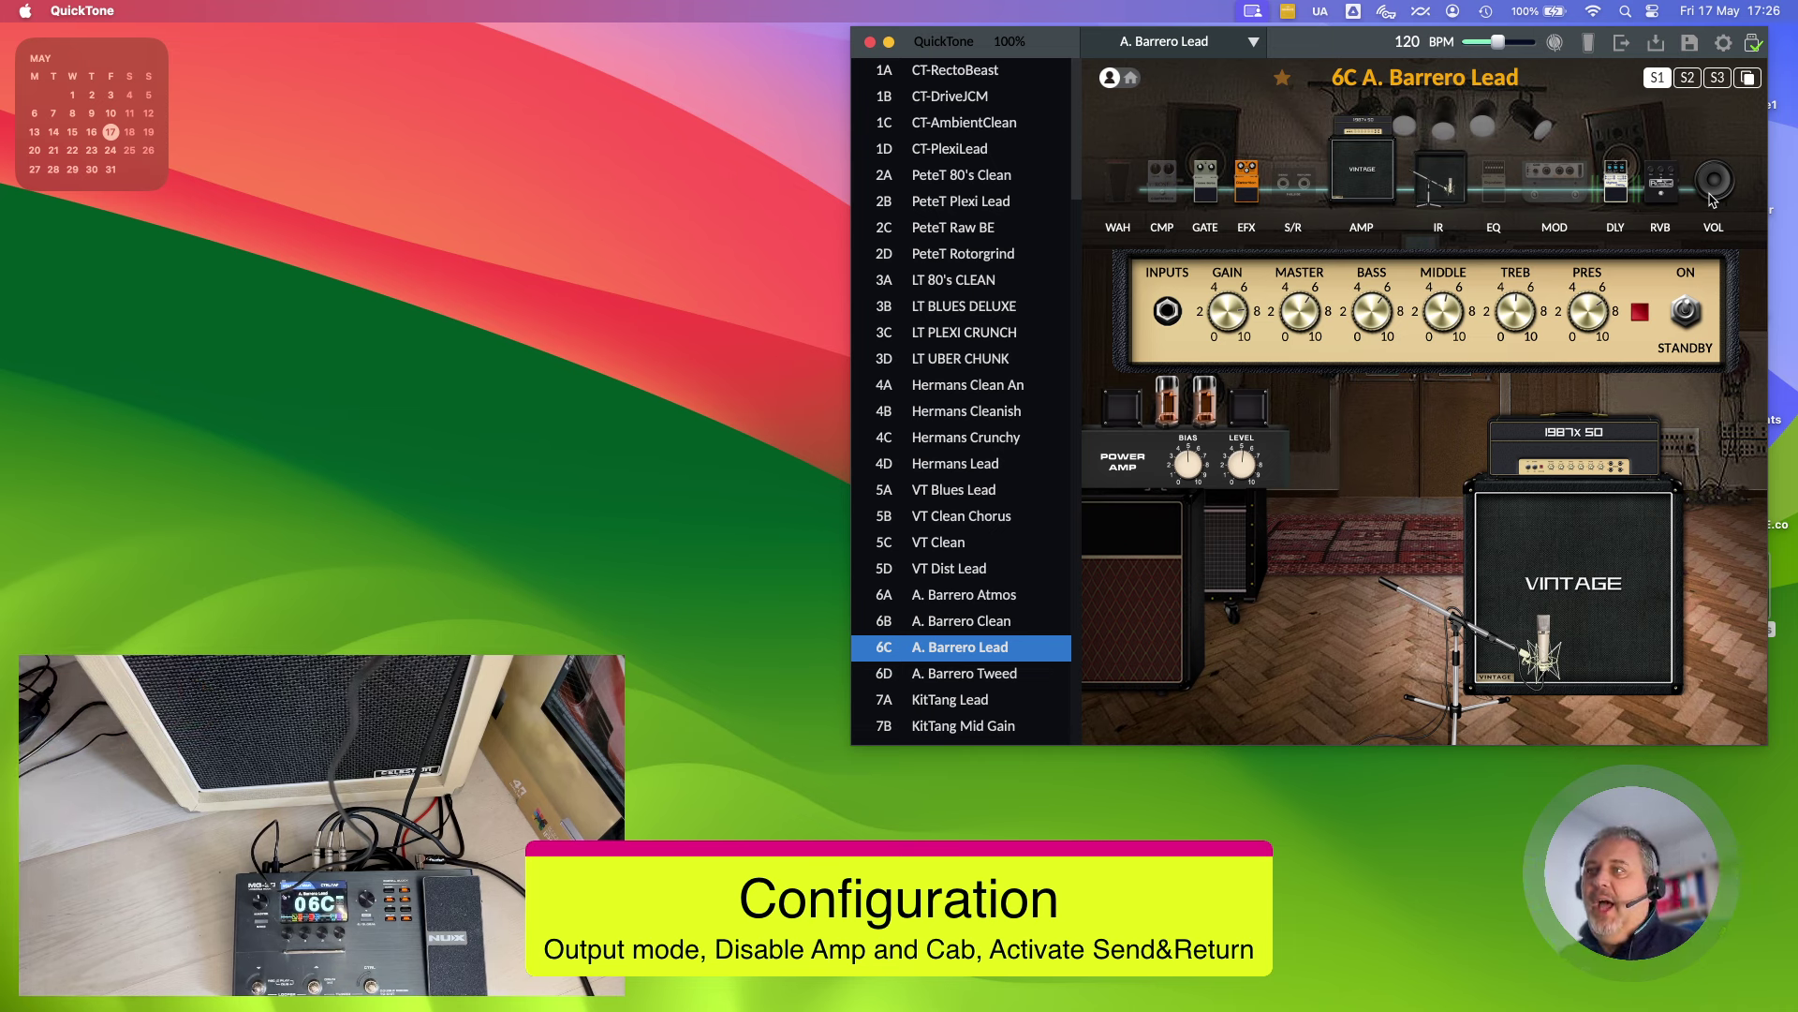
- Set the amp to BYPASS and the S/R block to 1. SEND/RETURN in preset 6C
left_click(1362, 171)
left_click(1419, 223)
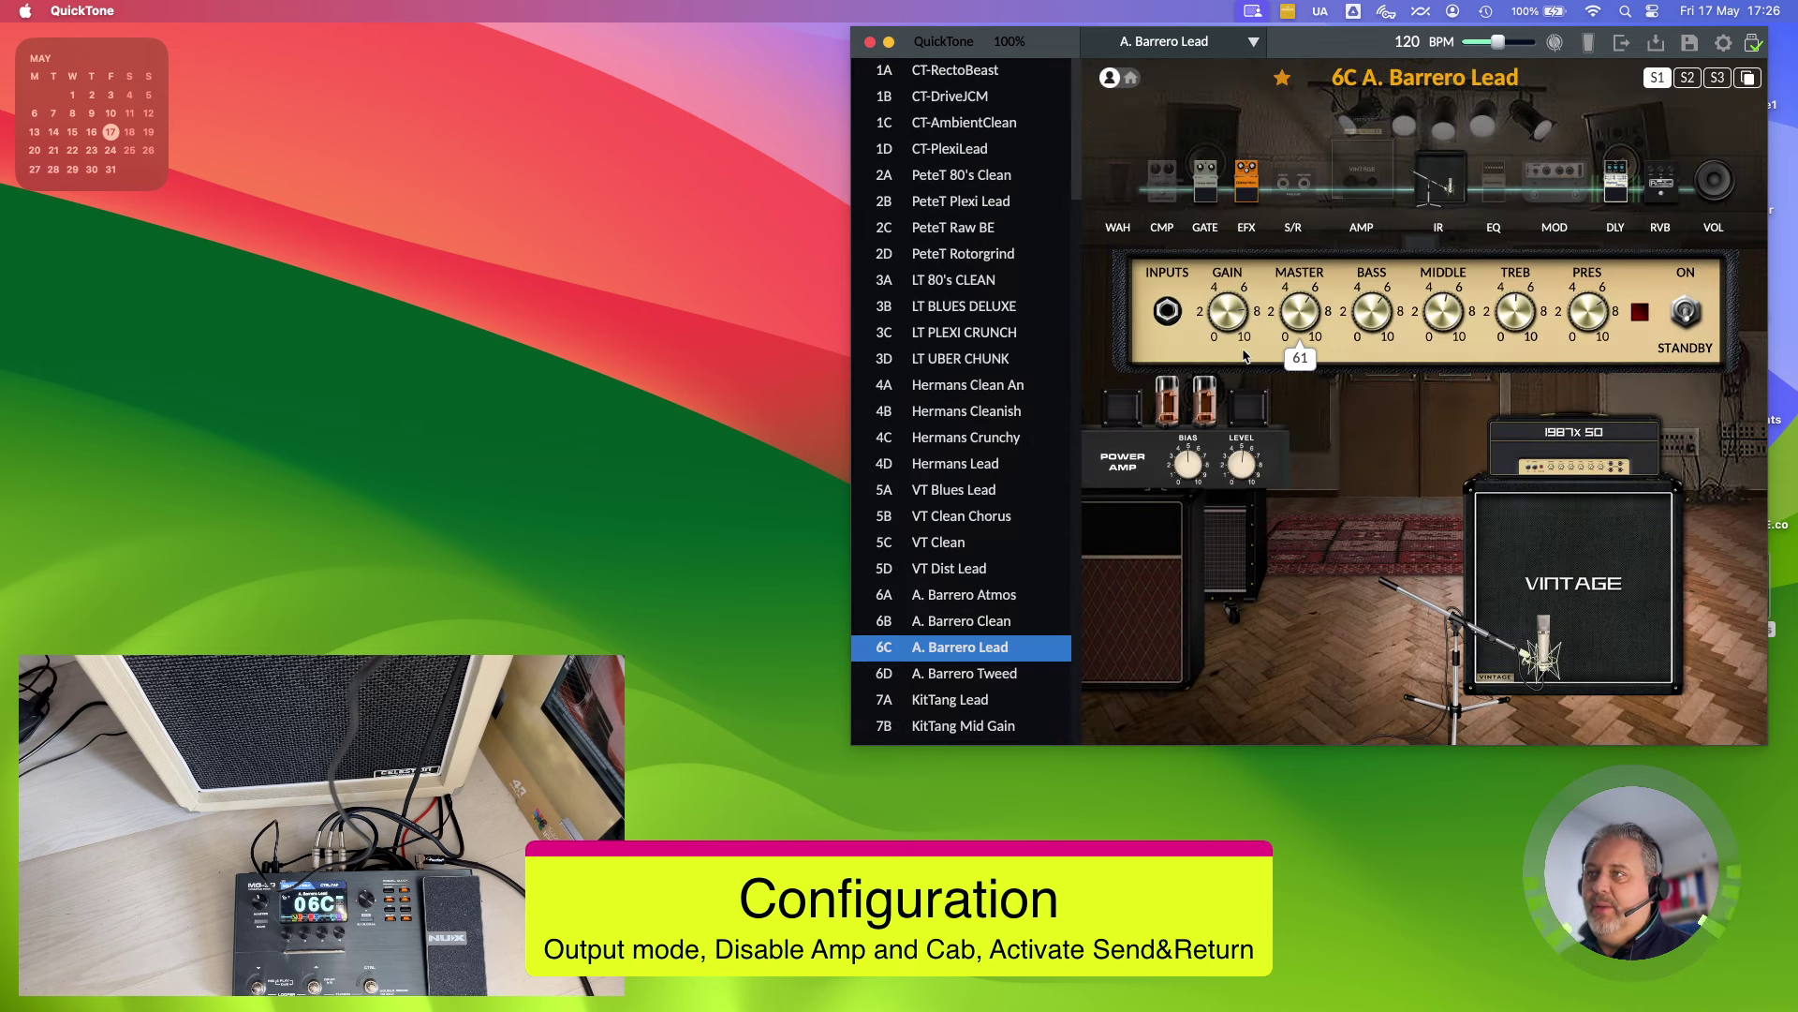
left_click(1292, 187)
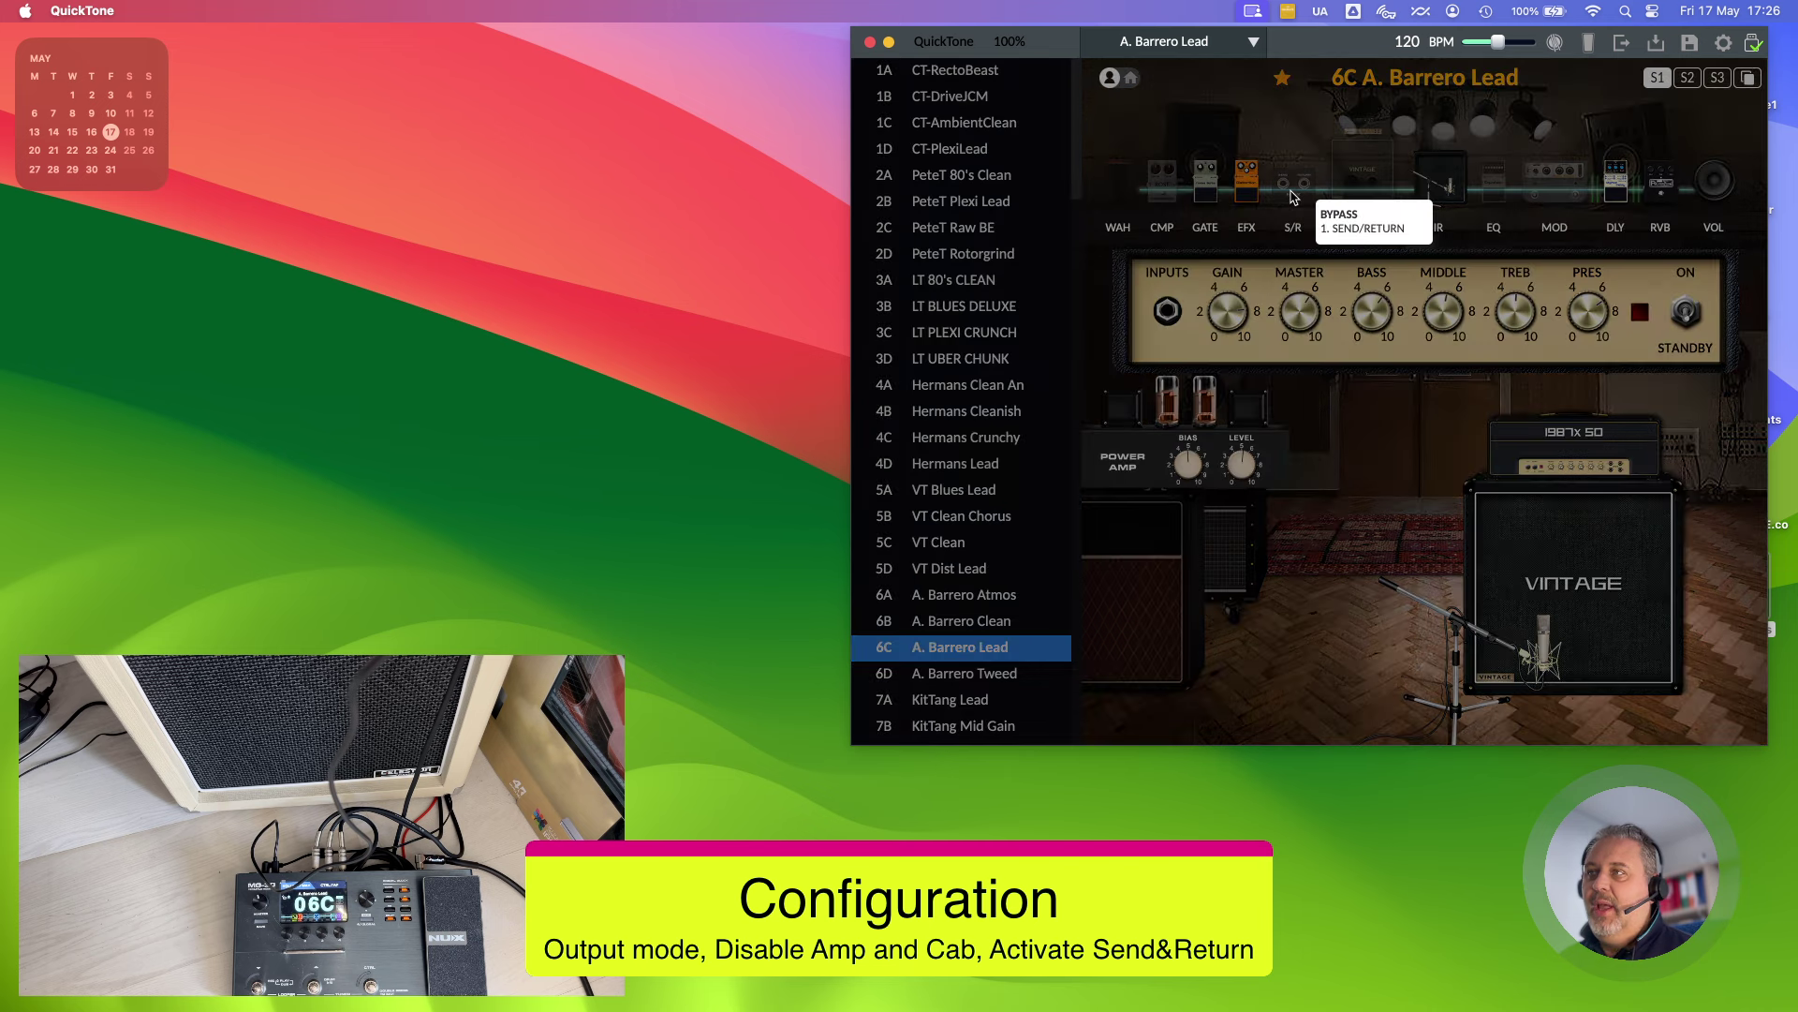
left_click(1352, 228)
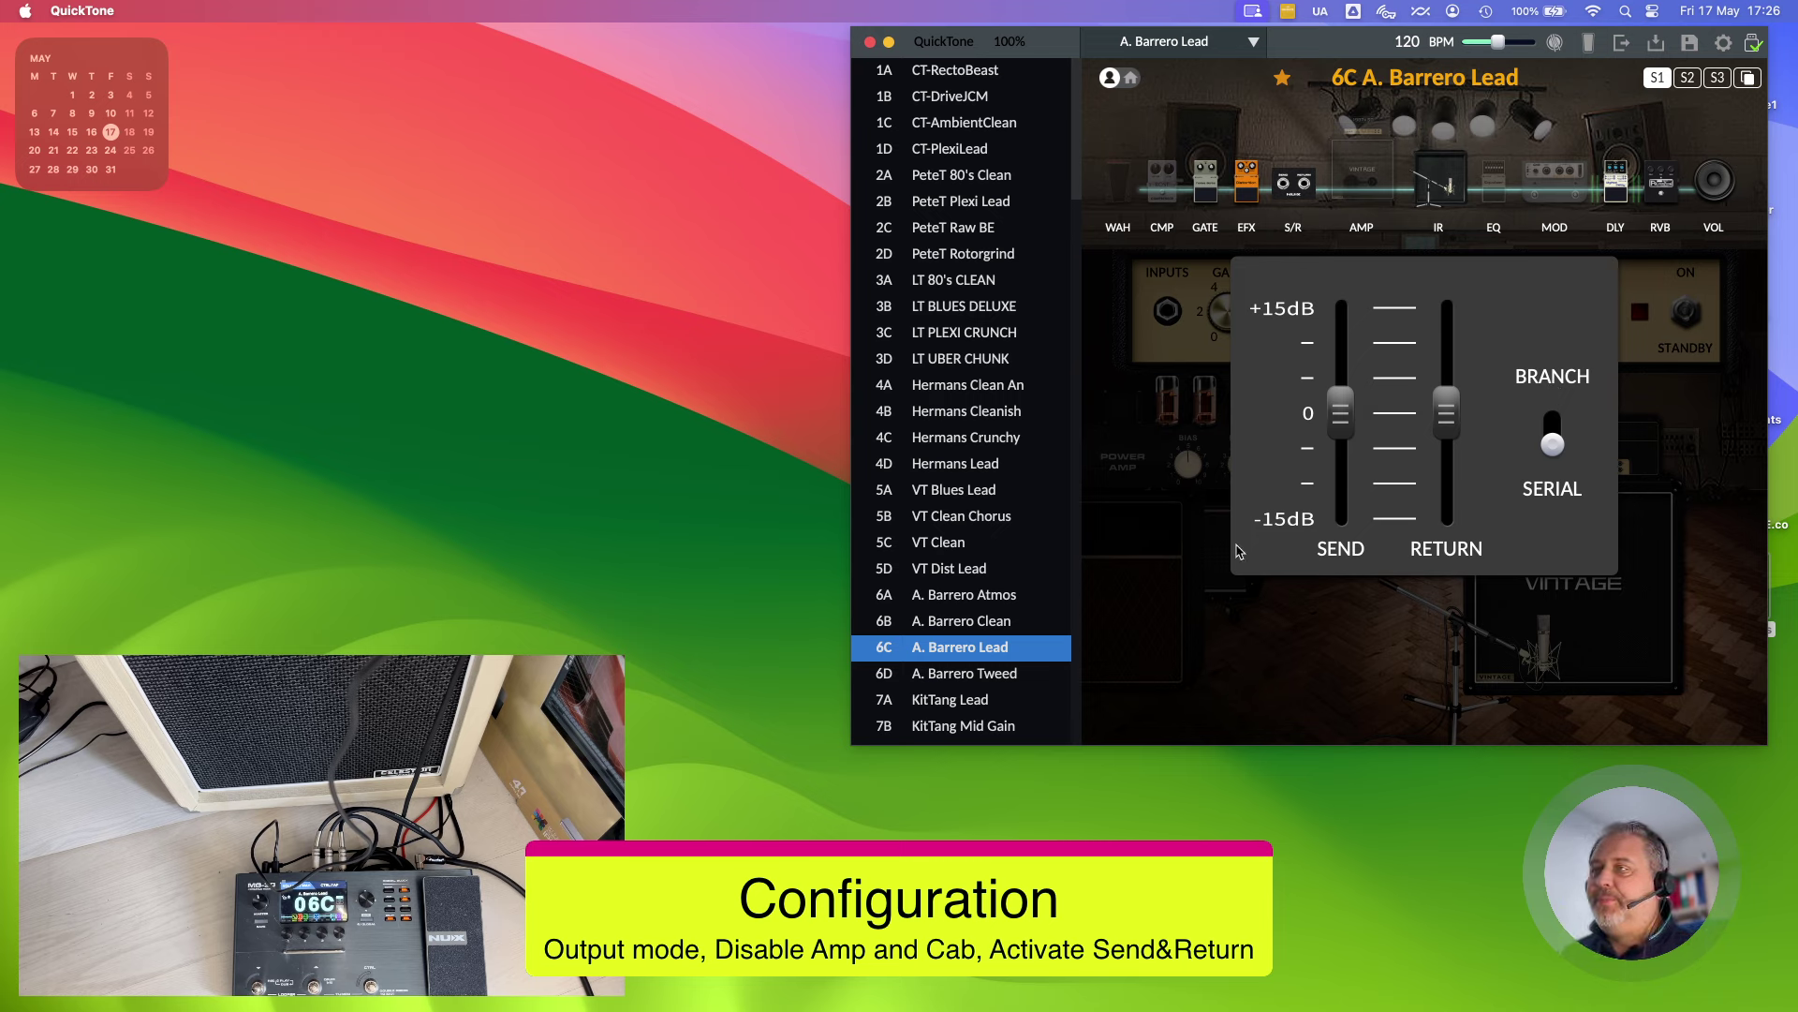
- Close the Send/Return settings popup to return to the 1987x 50 amp controls
left_click(1161, 543)
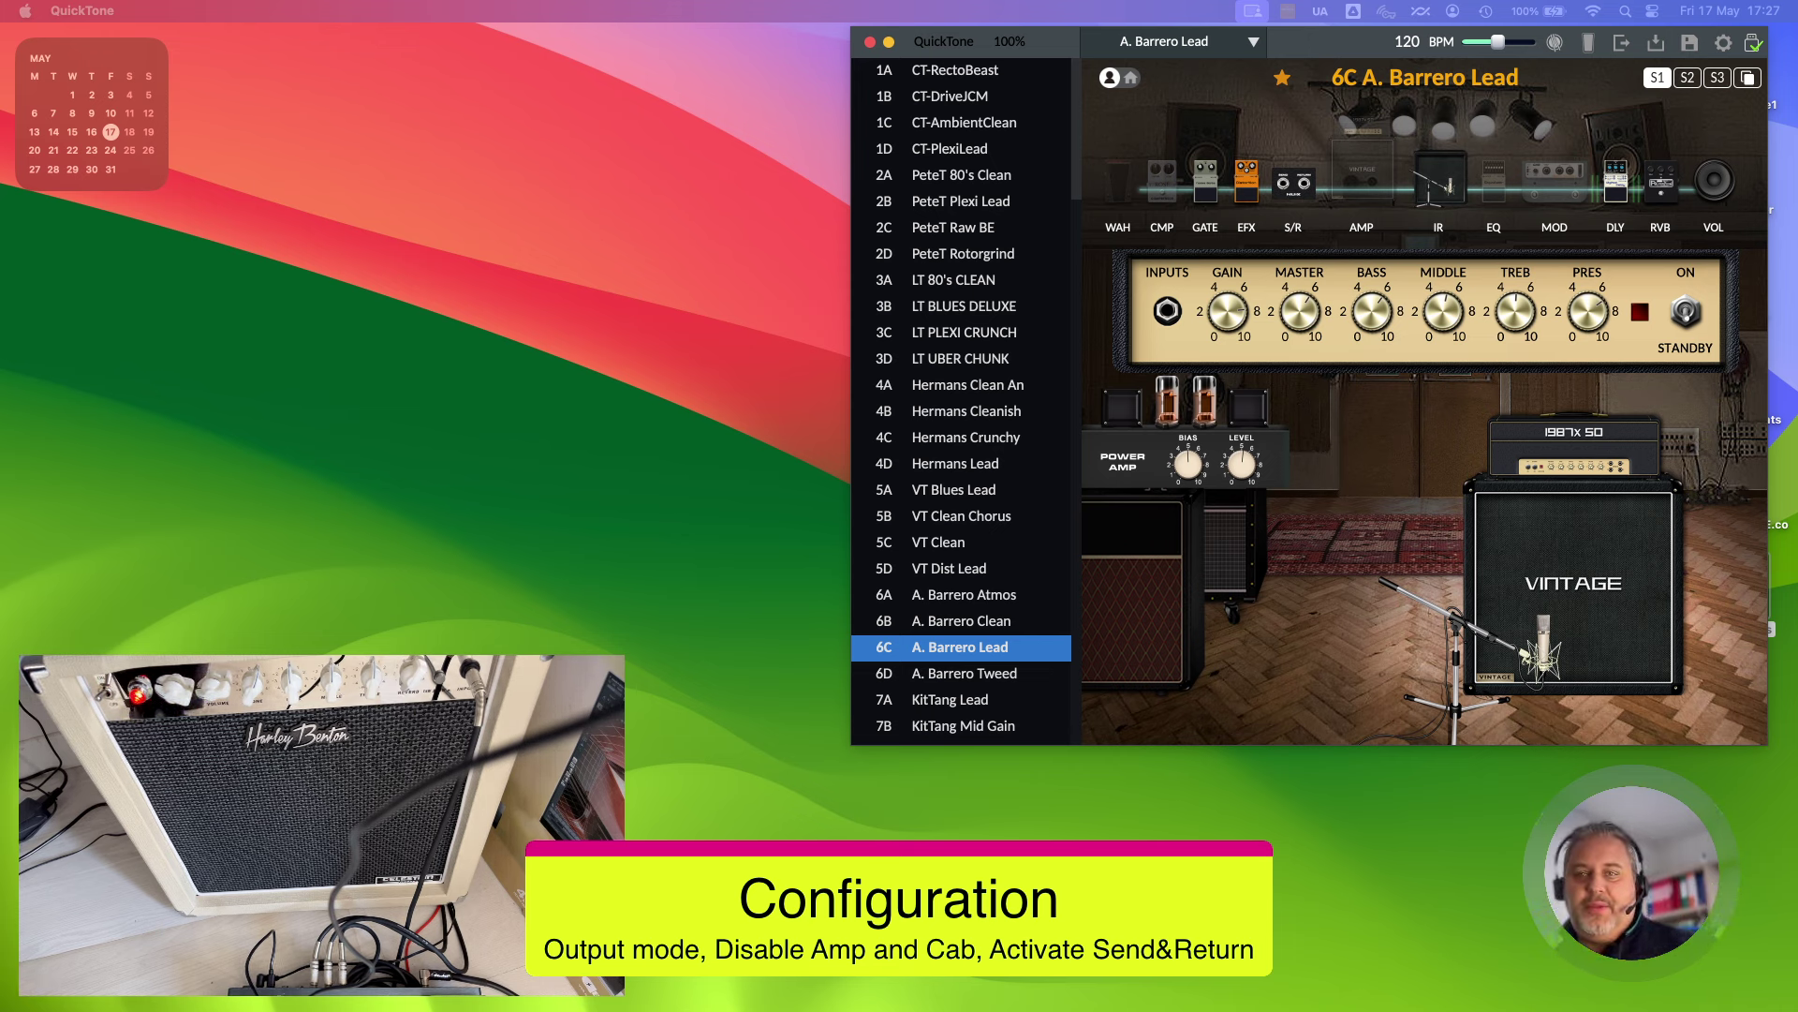
- Keep 1. SEND/RETURN on the S/R block and turn the 1987x 50 amp back on
left_click(1297, 184)
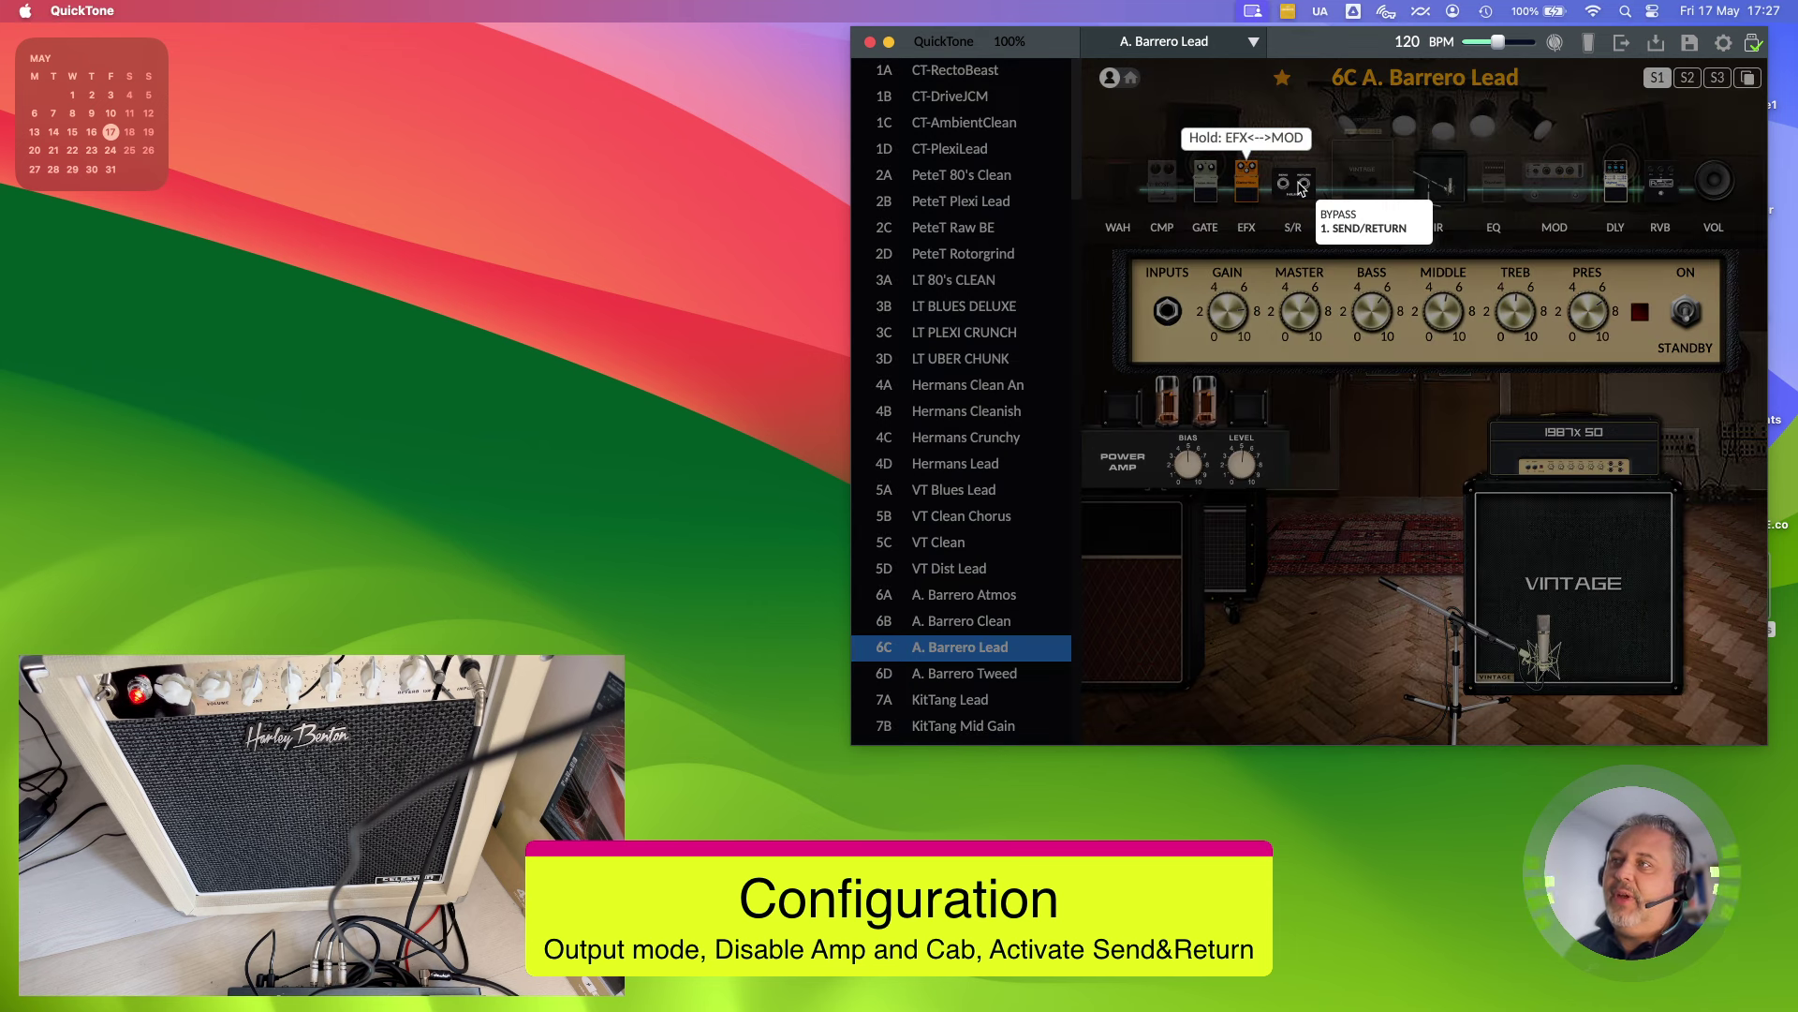
left_click(1345, 231)
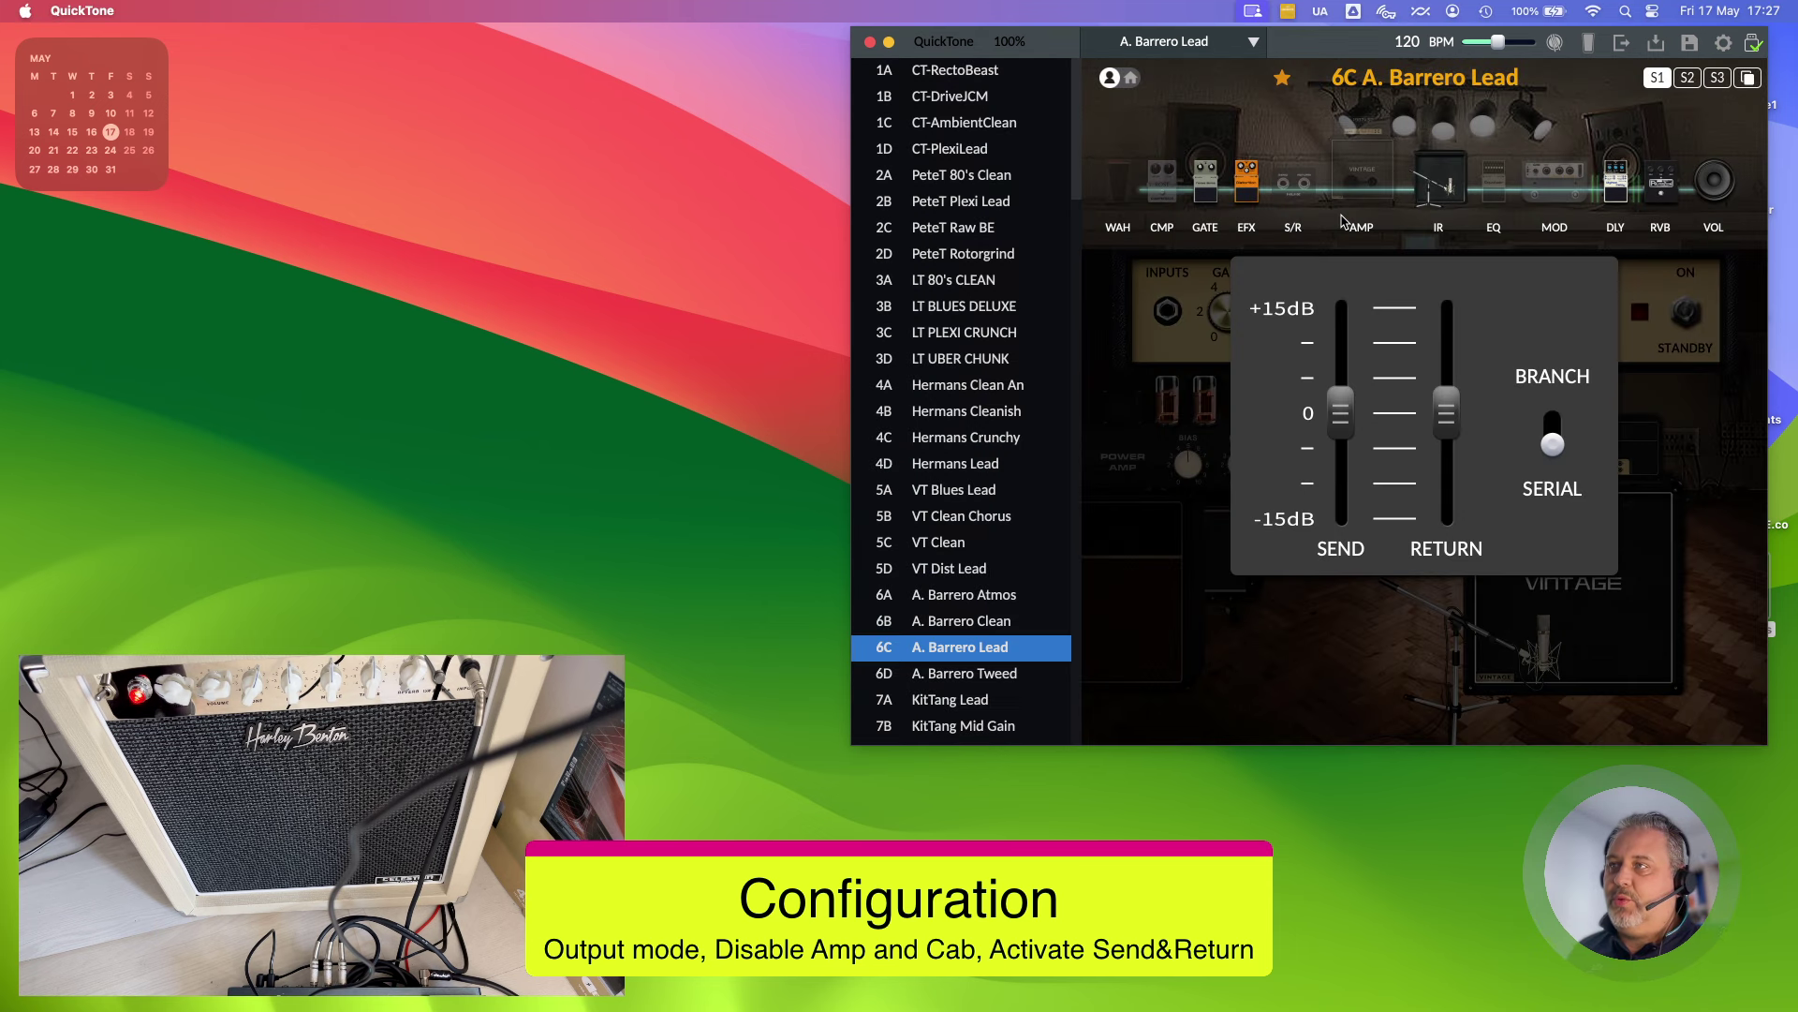
left_click(1360, 178)
left_click(1417, 223)
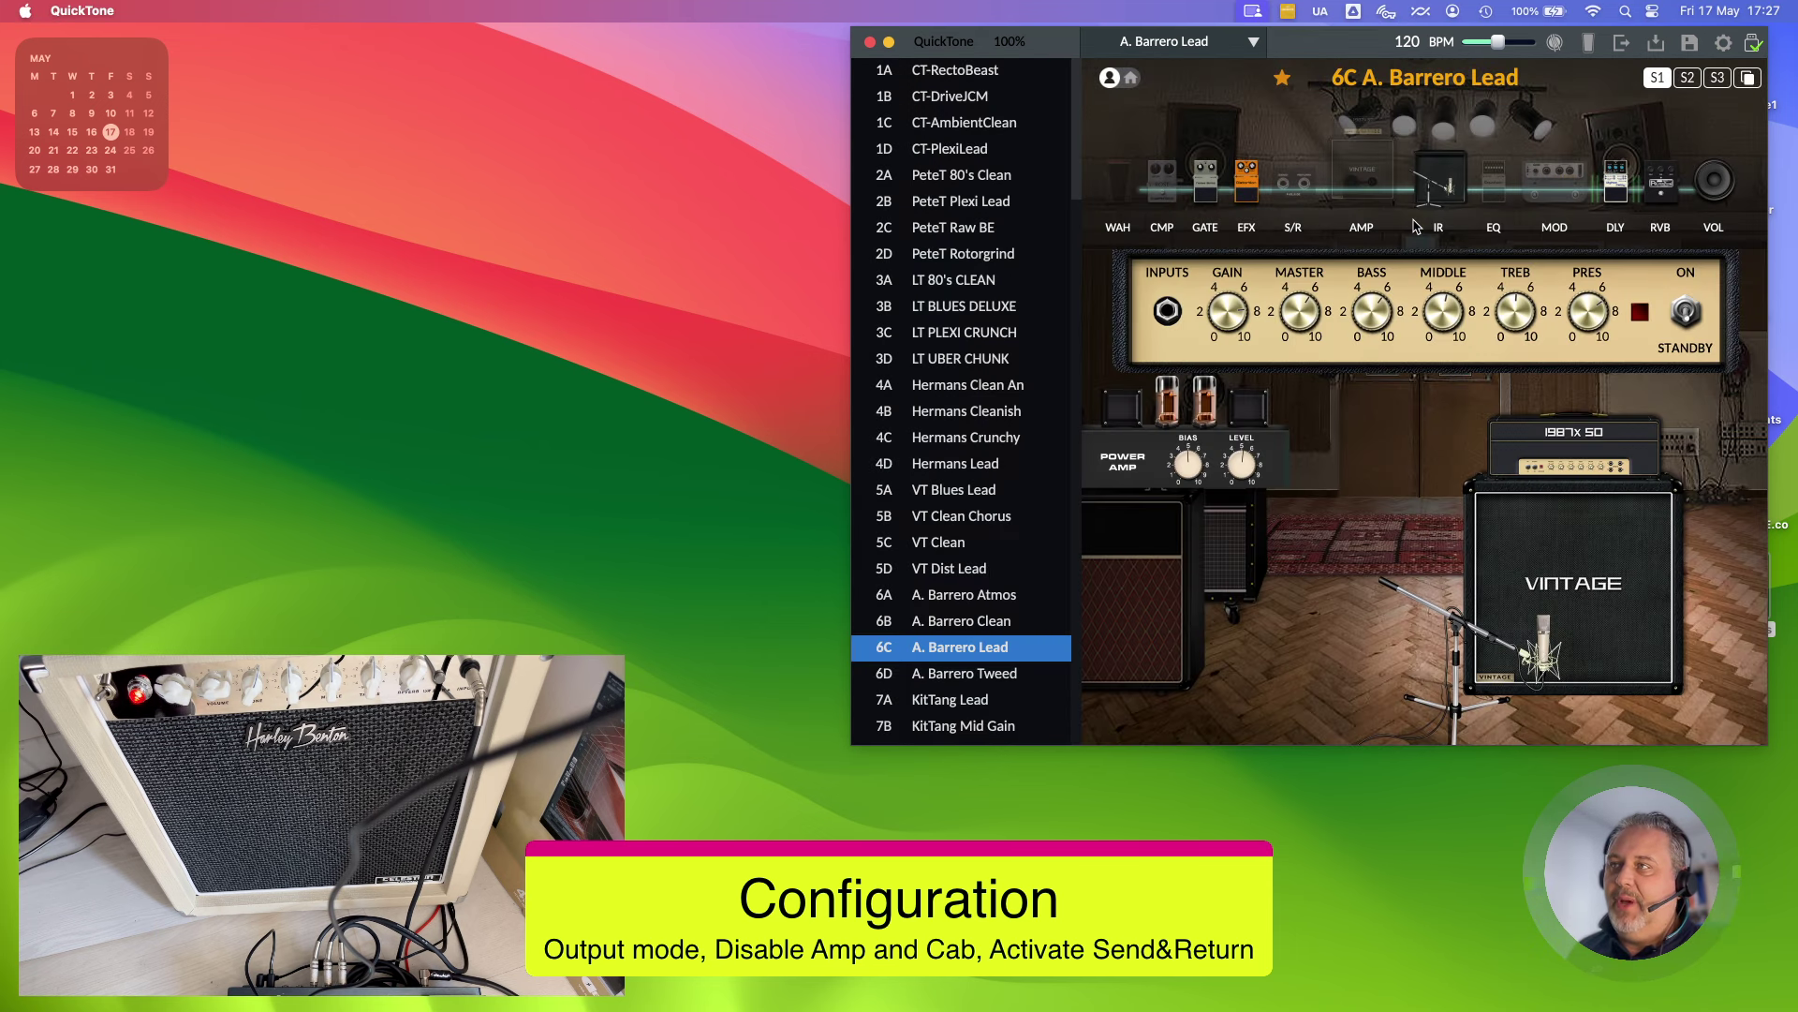
left_click(1374, 169)
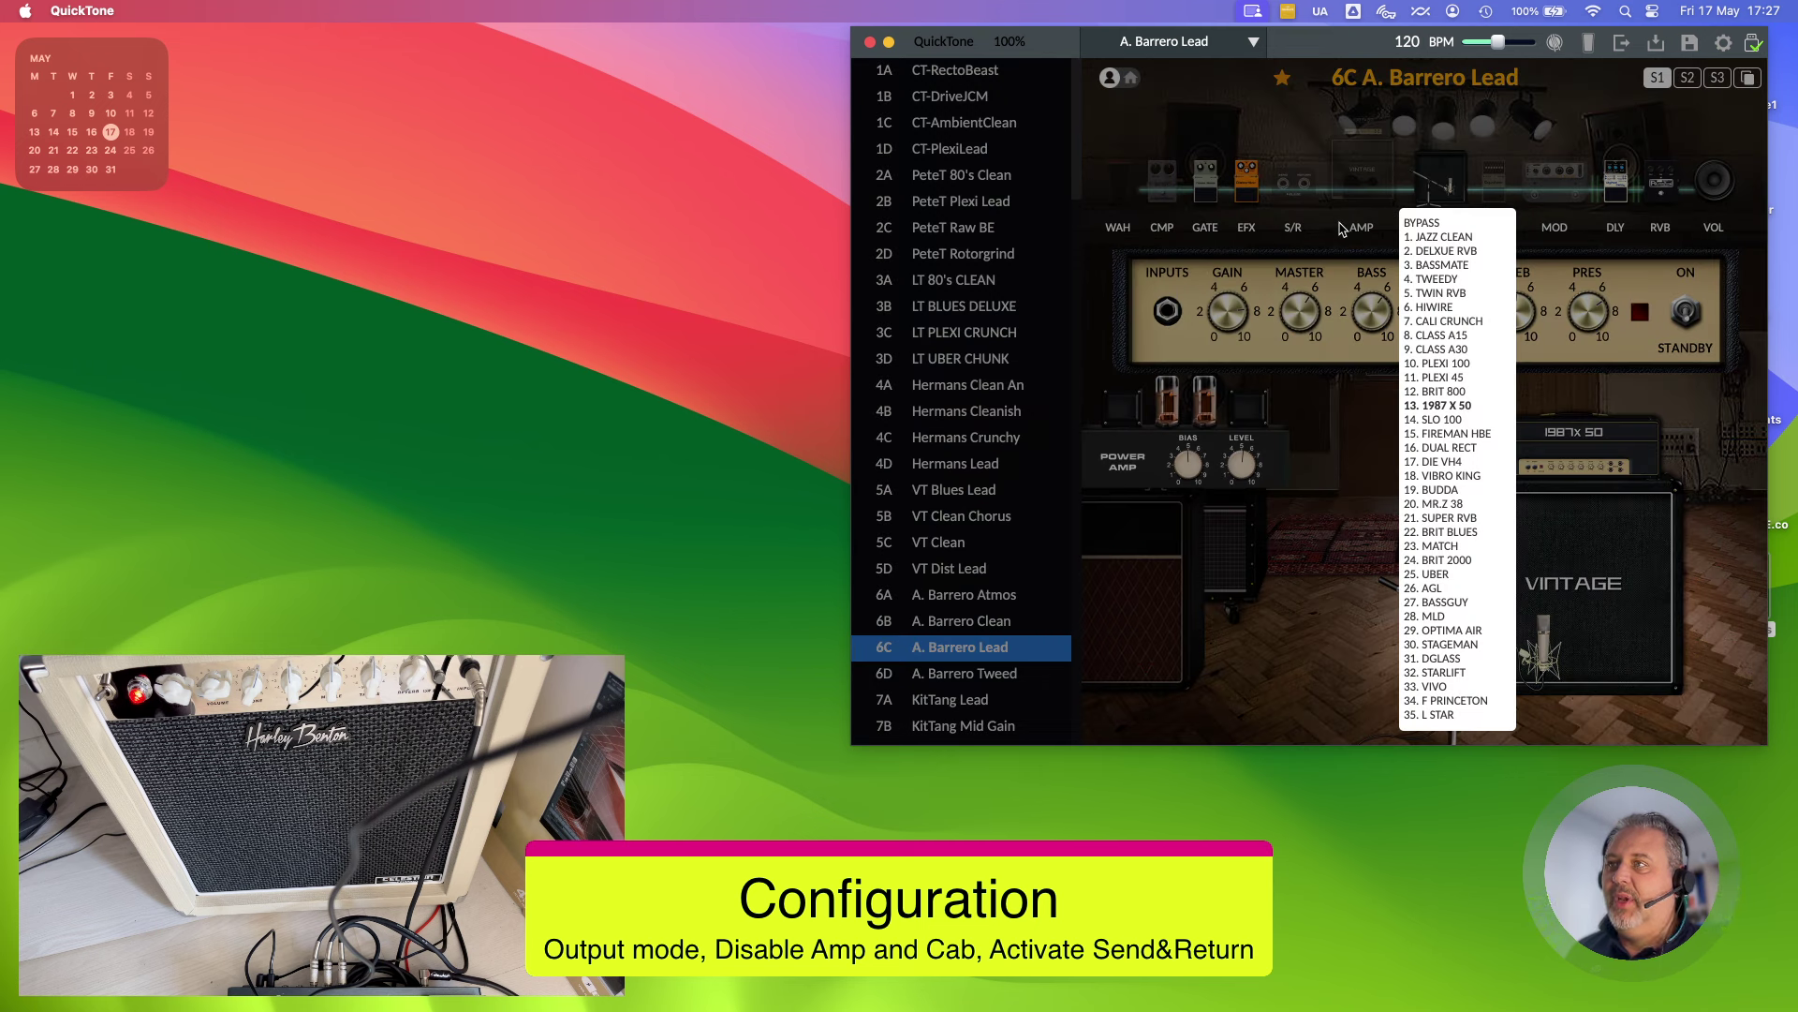
left_click(1349, 193)
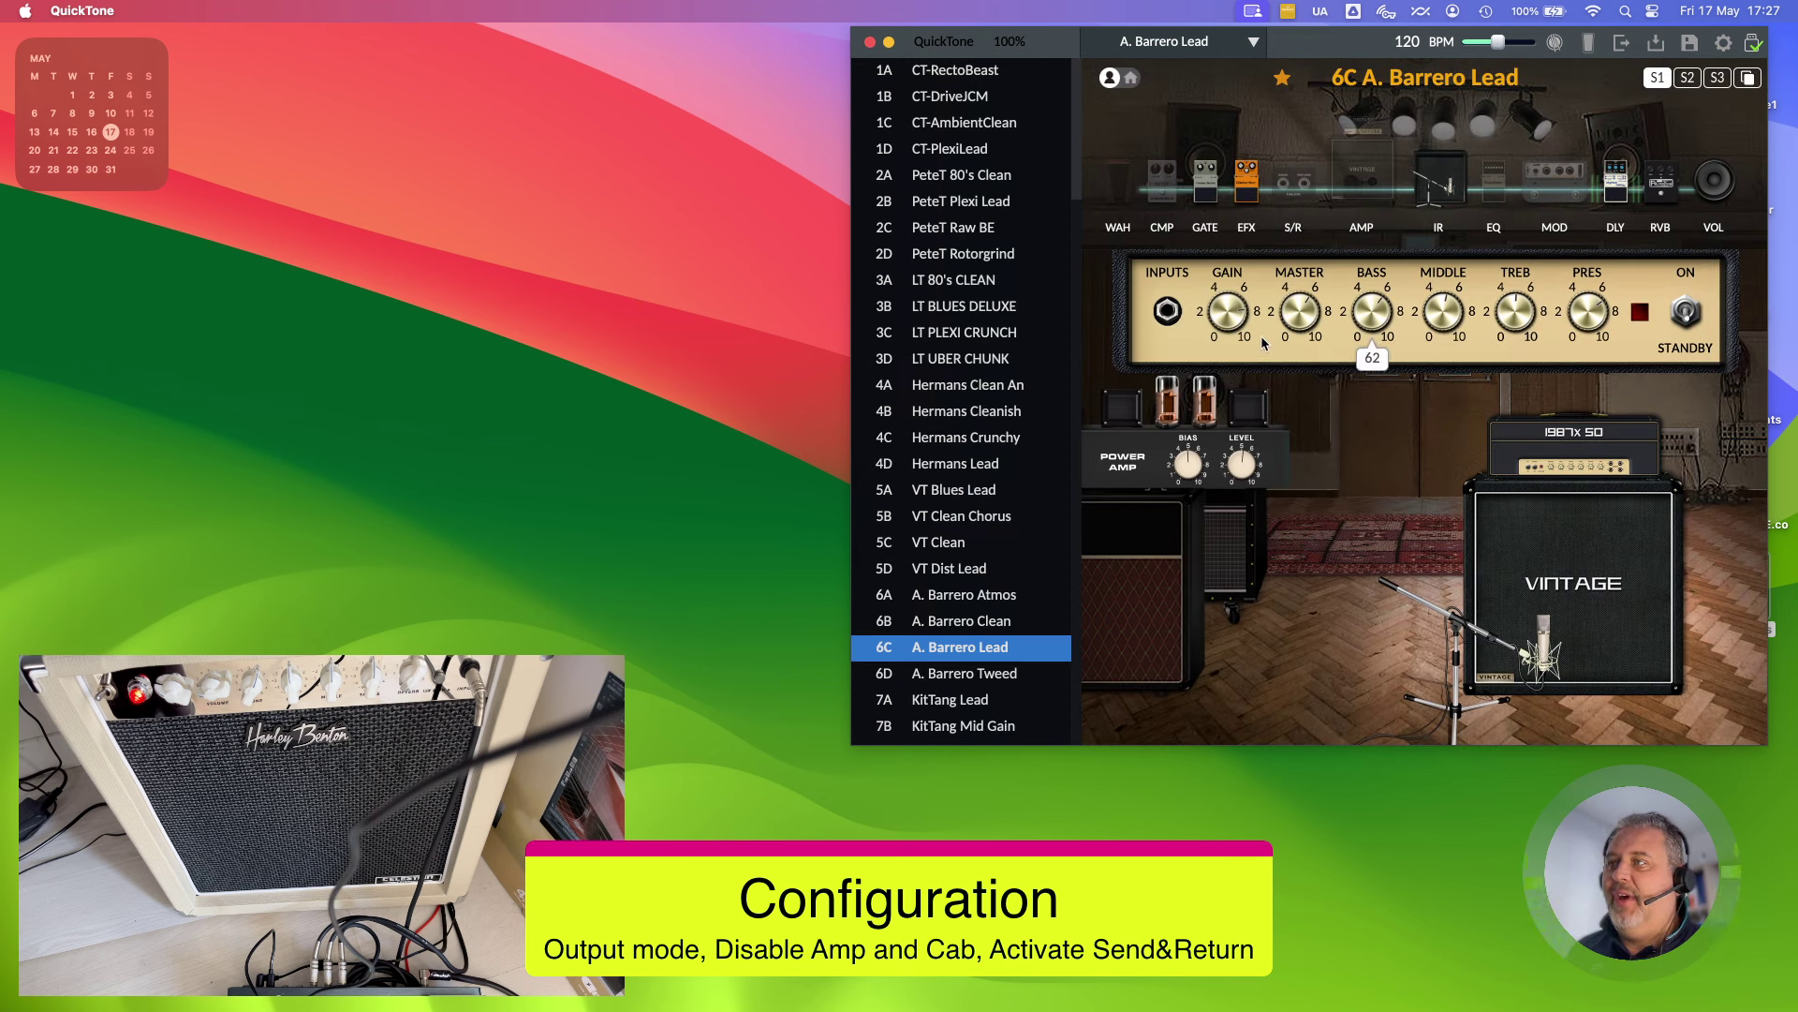
left_click(1680, 318)
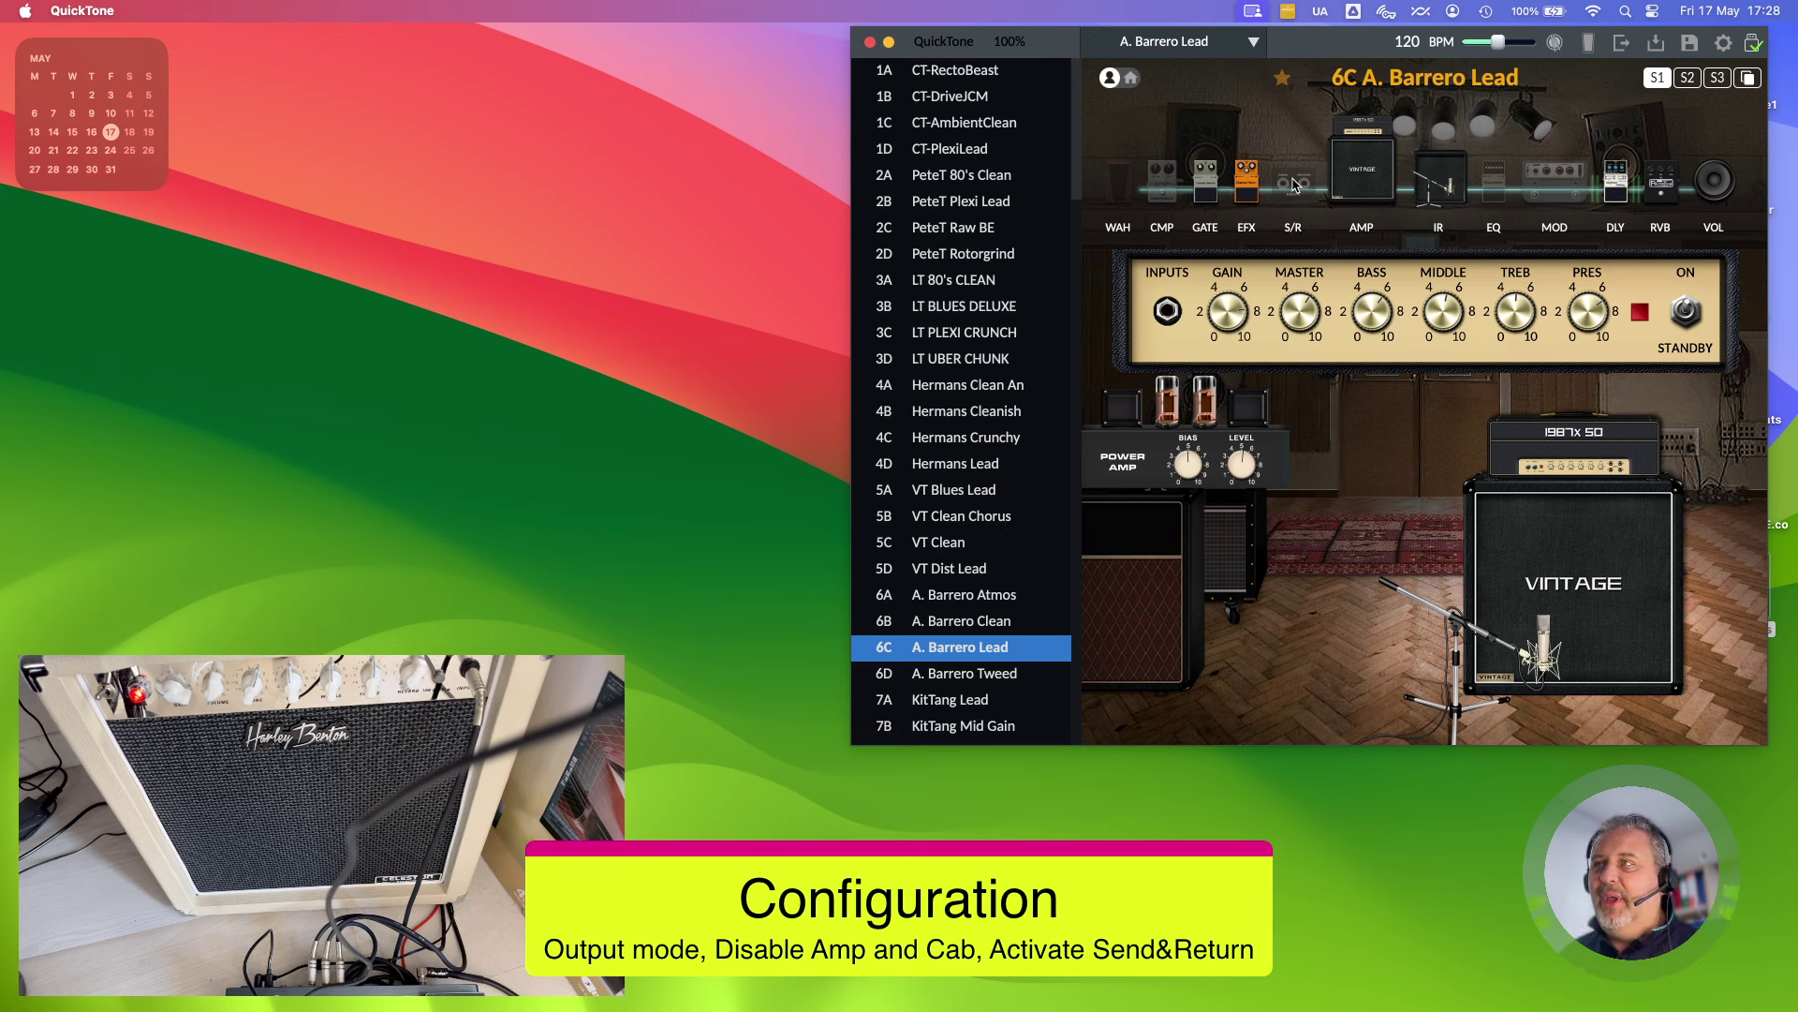
- Bypass the amp, activate 1. SEND/RETURN, then close the Send/Return level settings
left_click(1354, 181)
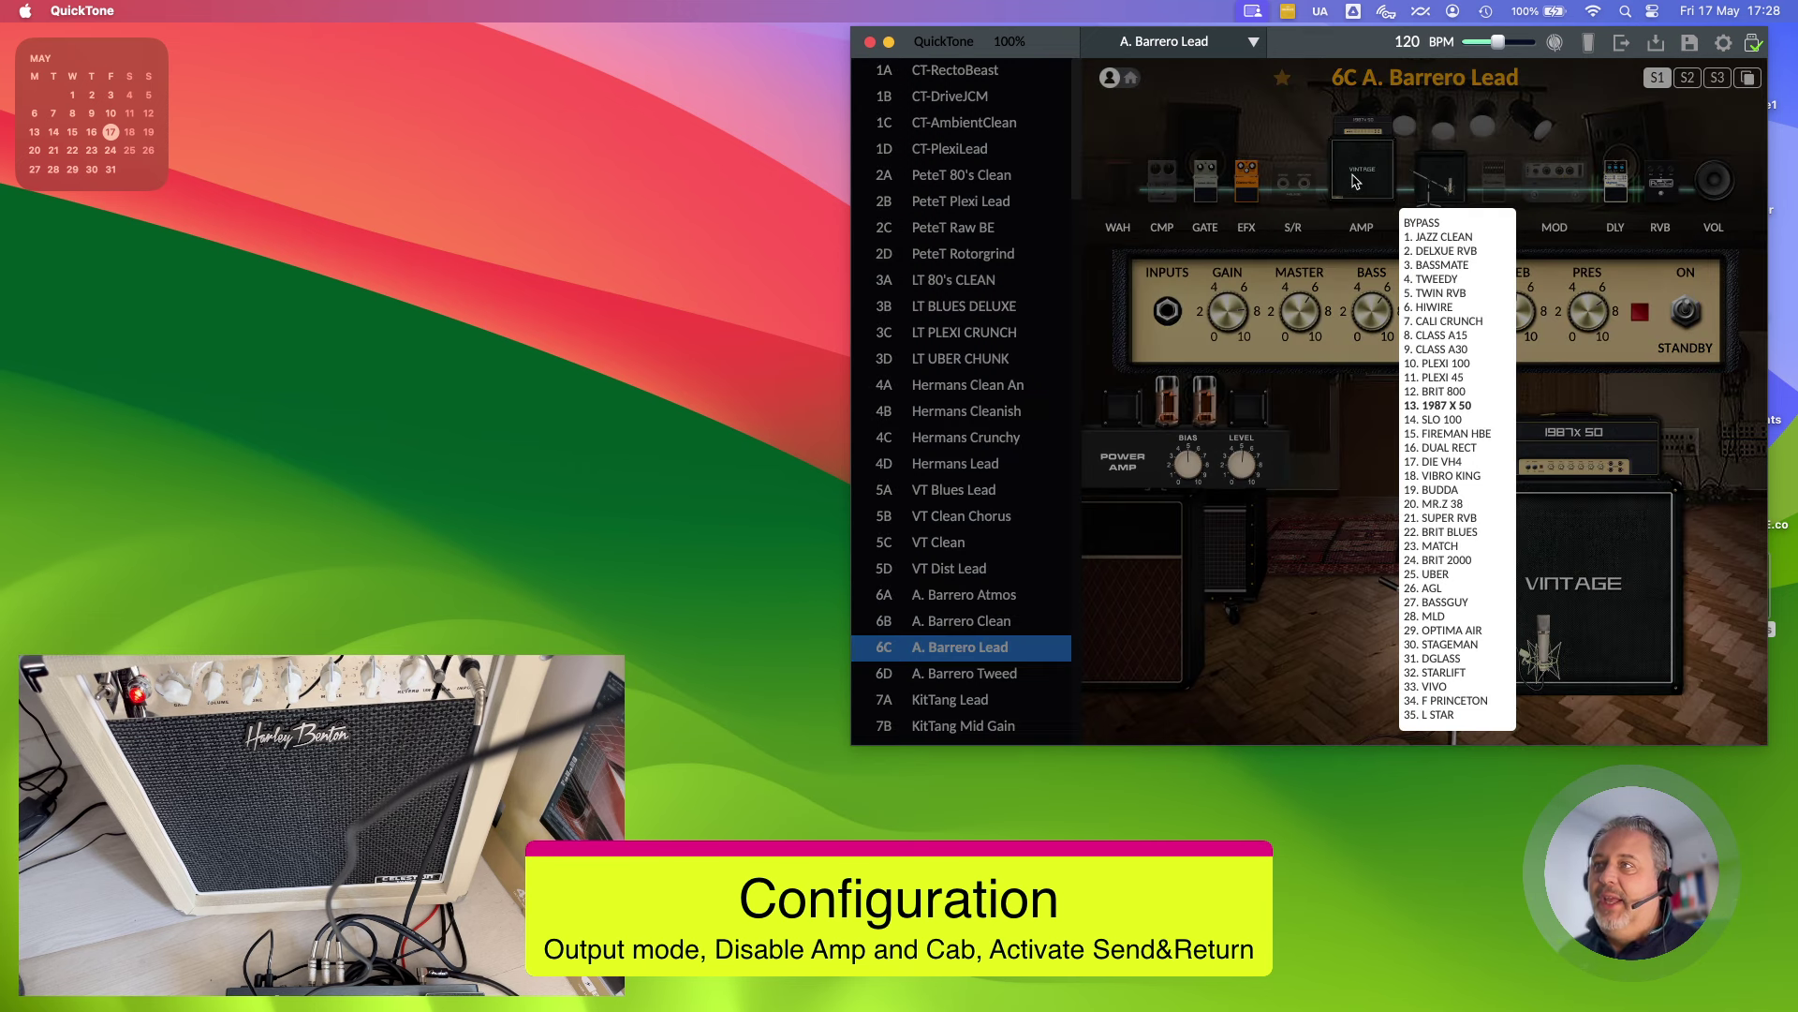
left_click(1413, 224)
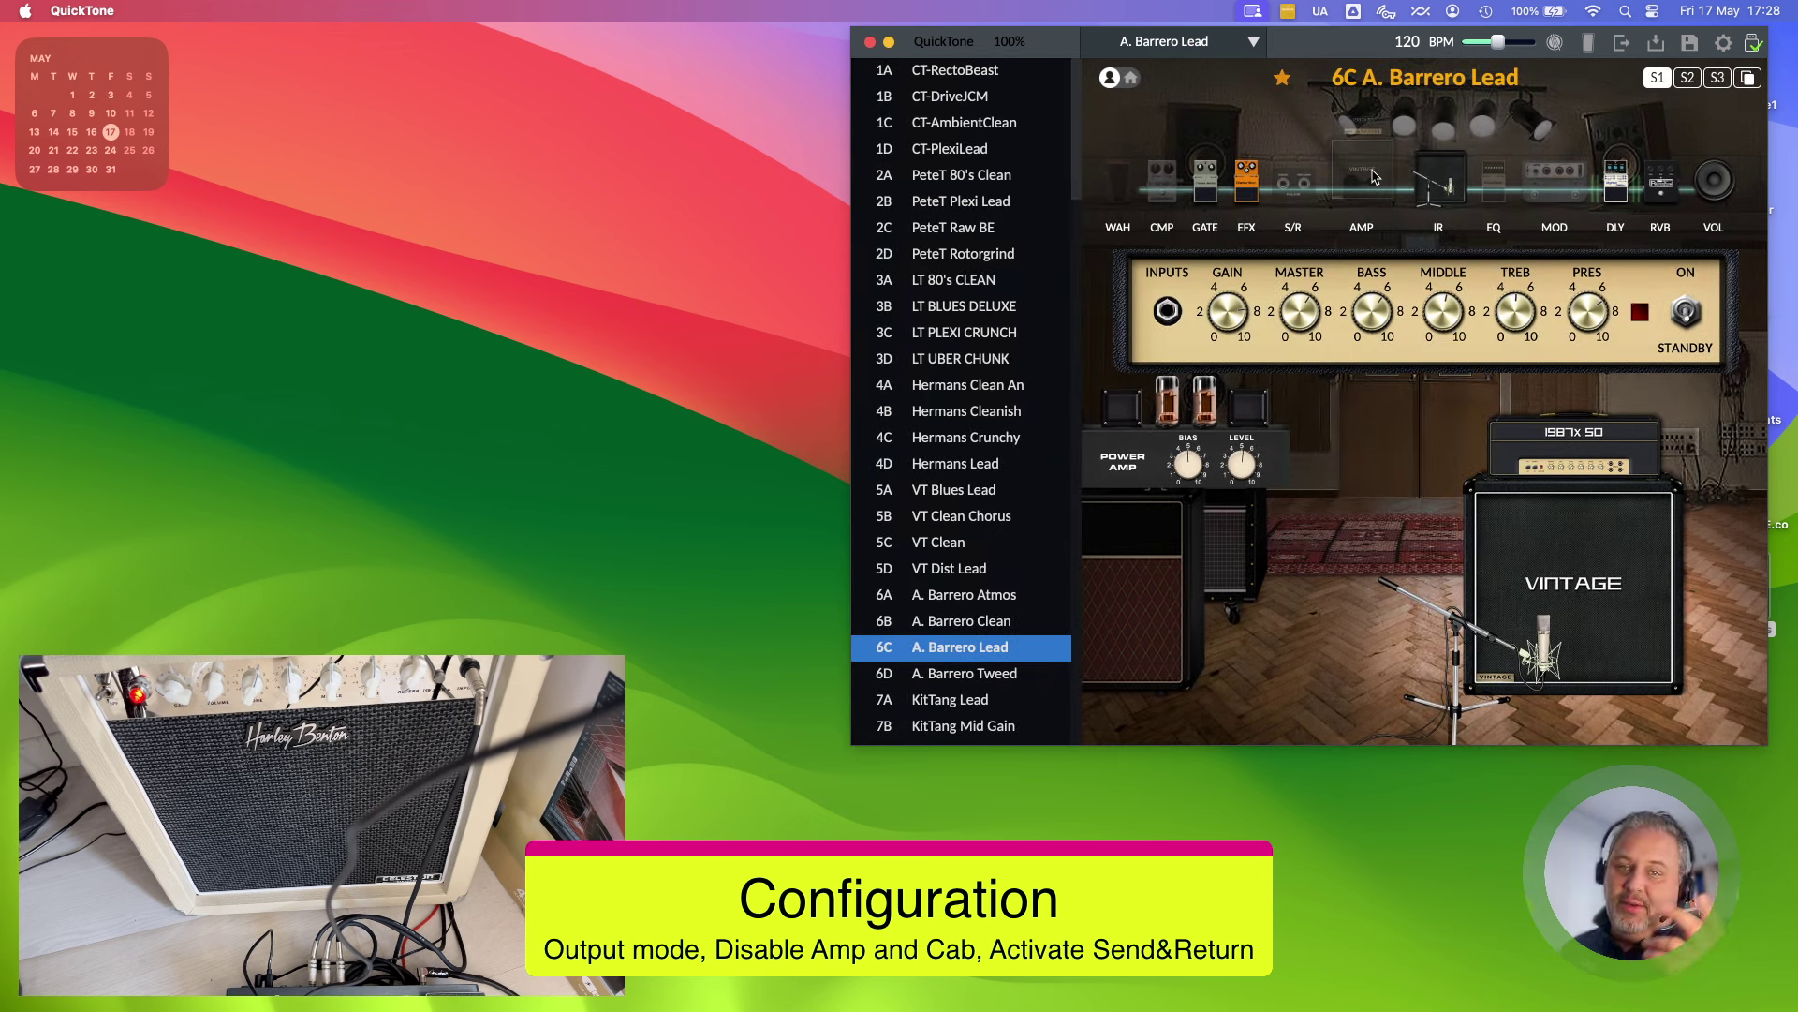
left_click(1304, 191)
left_click(1350, 230)
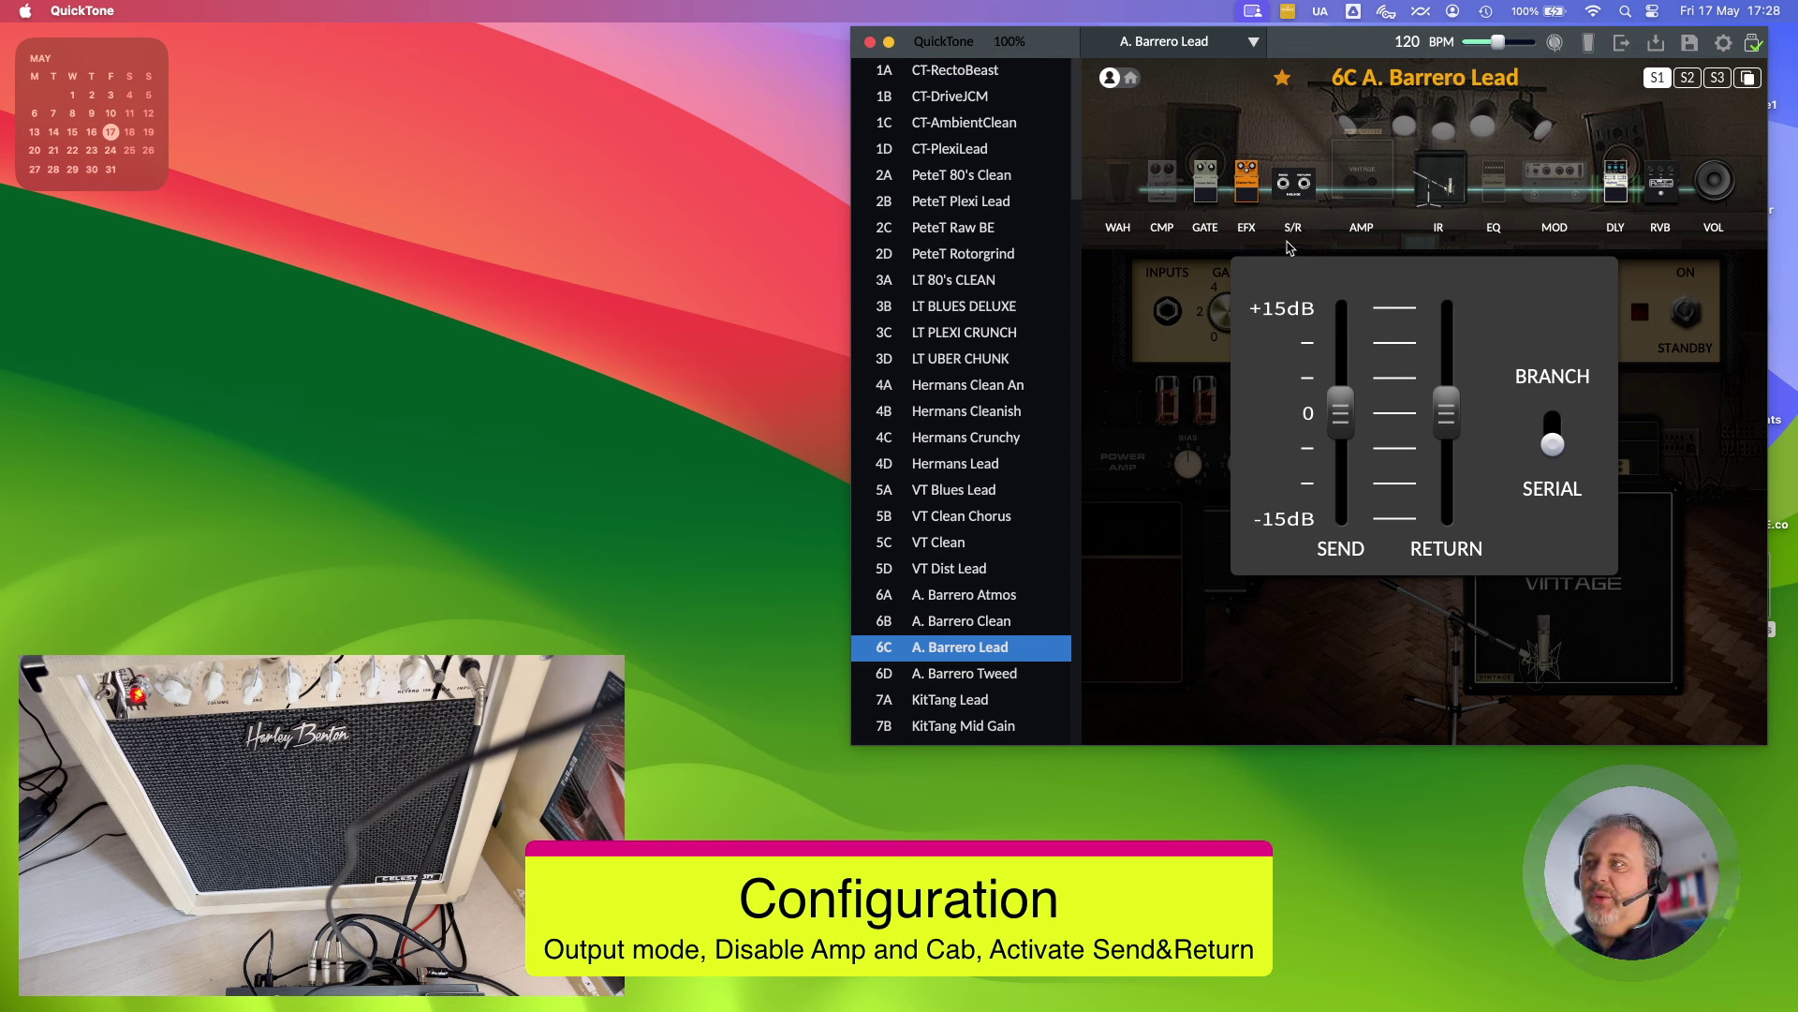
left_click(1195, 482)
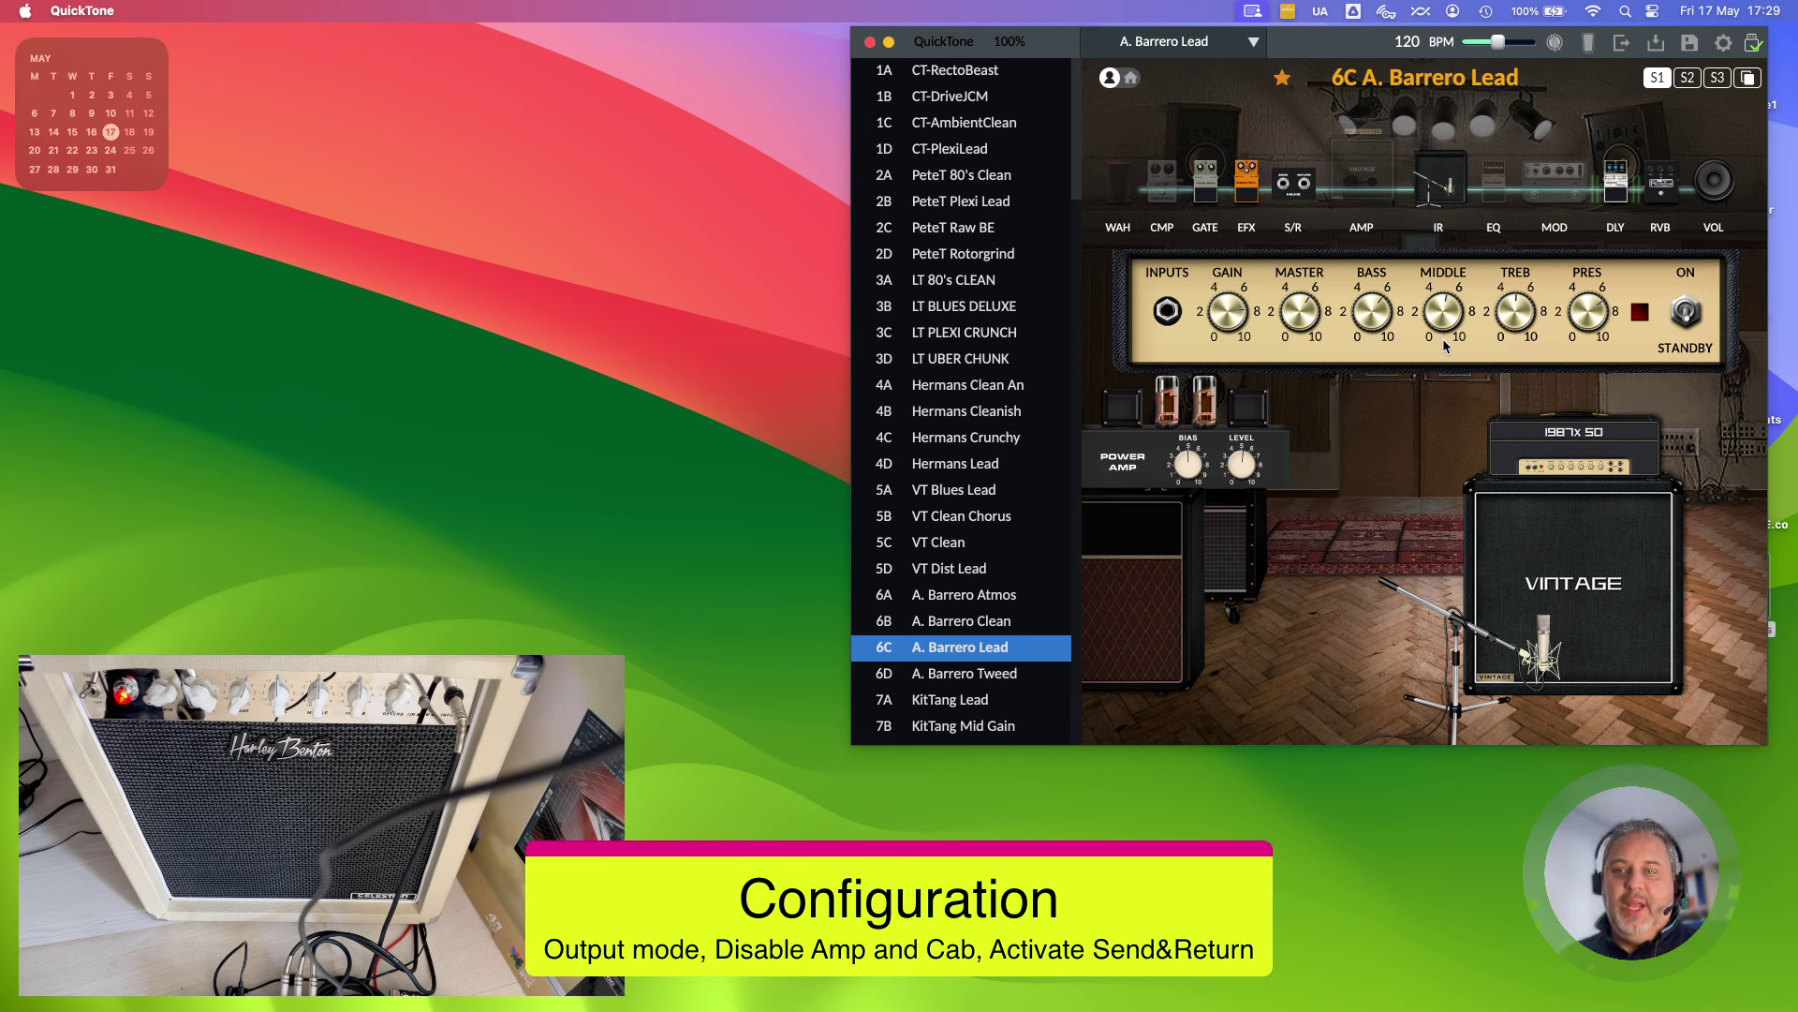
- Set the IR cabinet block of preset 6C A. Barrero Lead to BYPASS
left_click(1439, 185)
left_click(1472, 229)
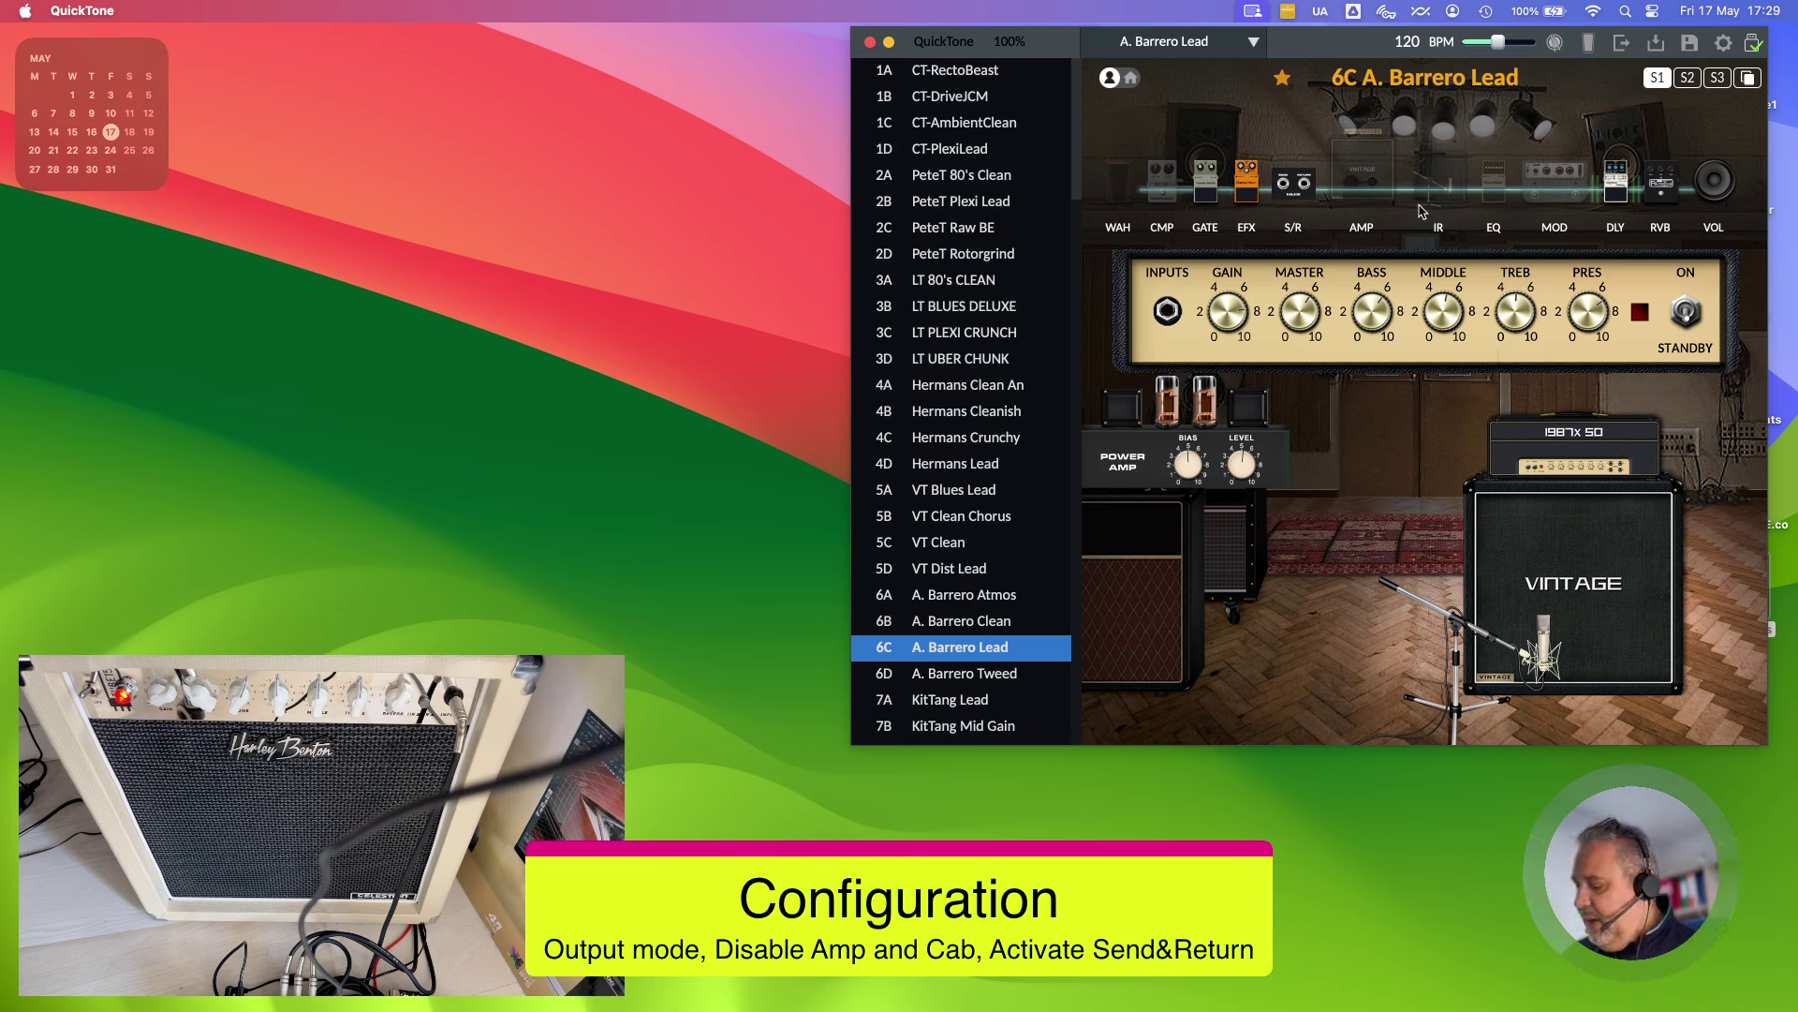
mouse_move(1415, 201)
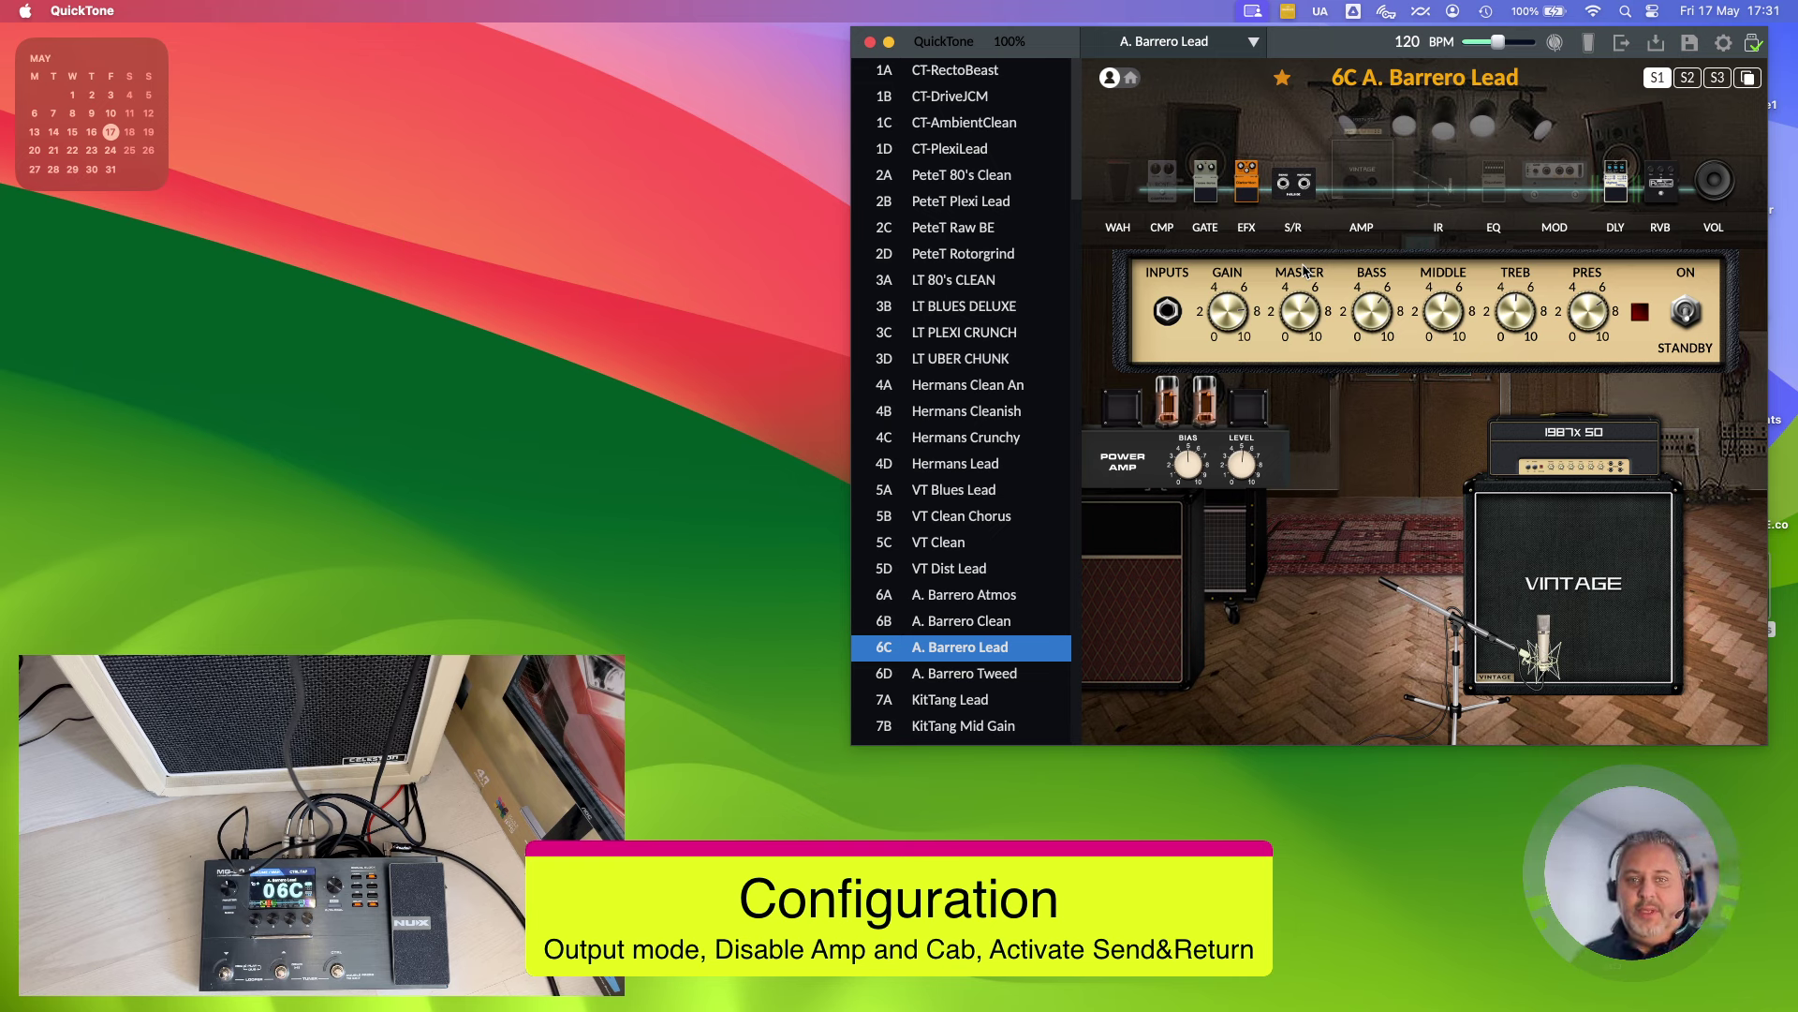
mouse_move(1588, 312)
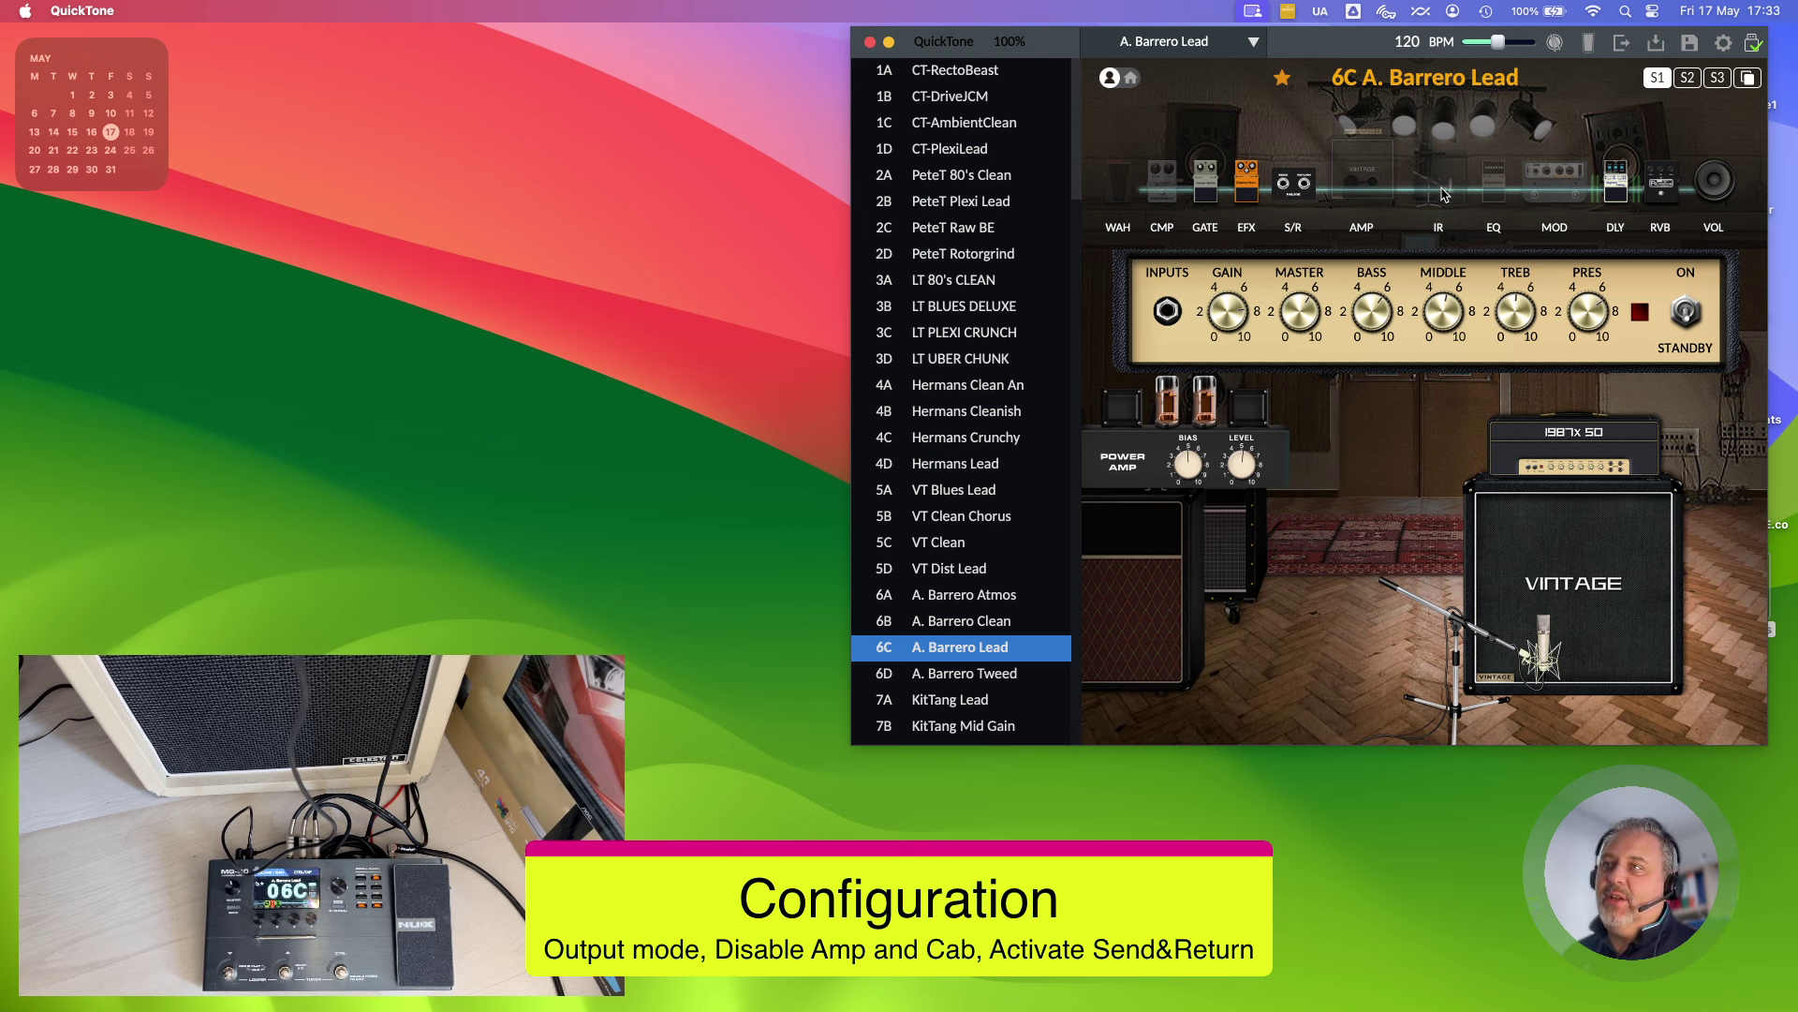
left_click(1445, 191)
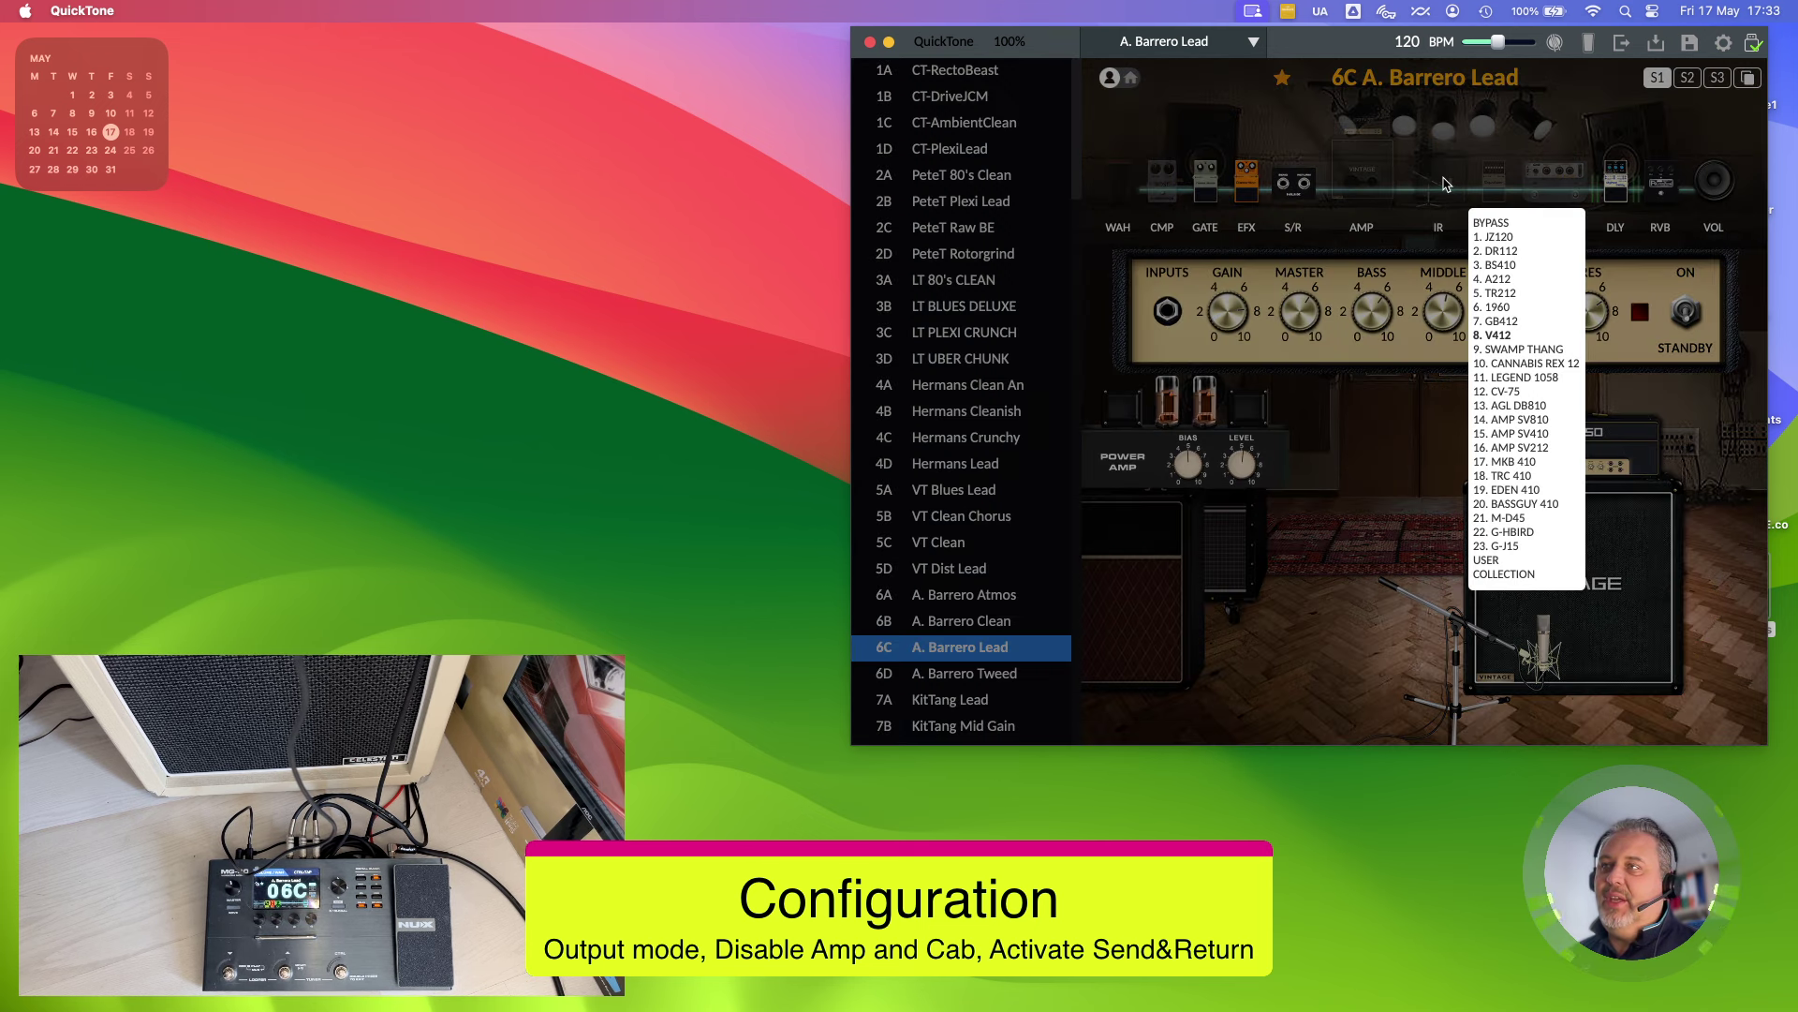
left_click(1482, 225)
left_click(1536, 546)
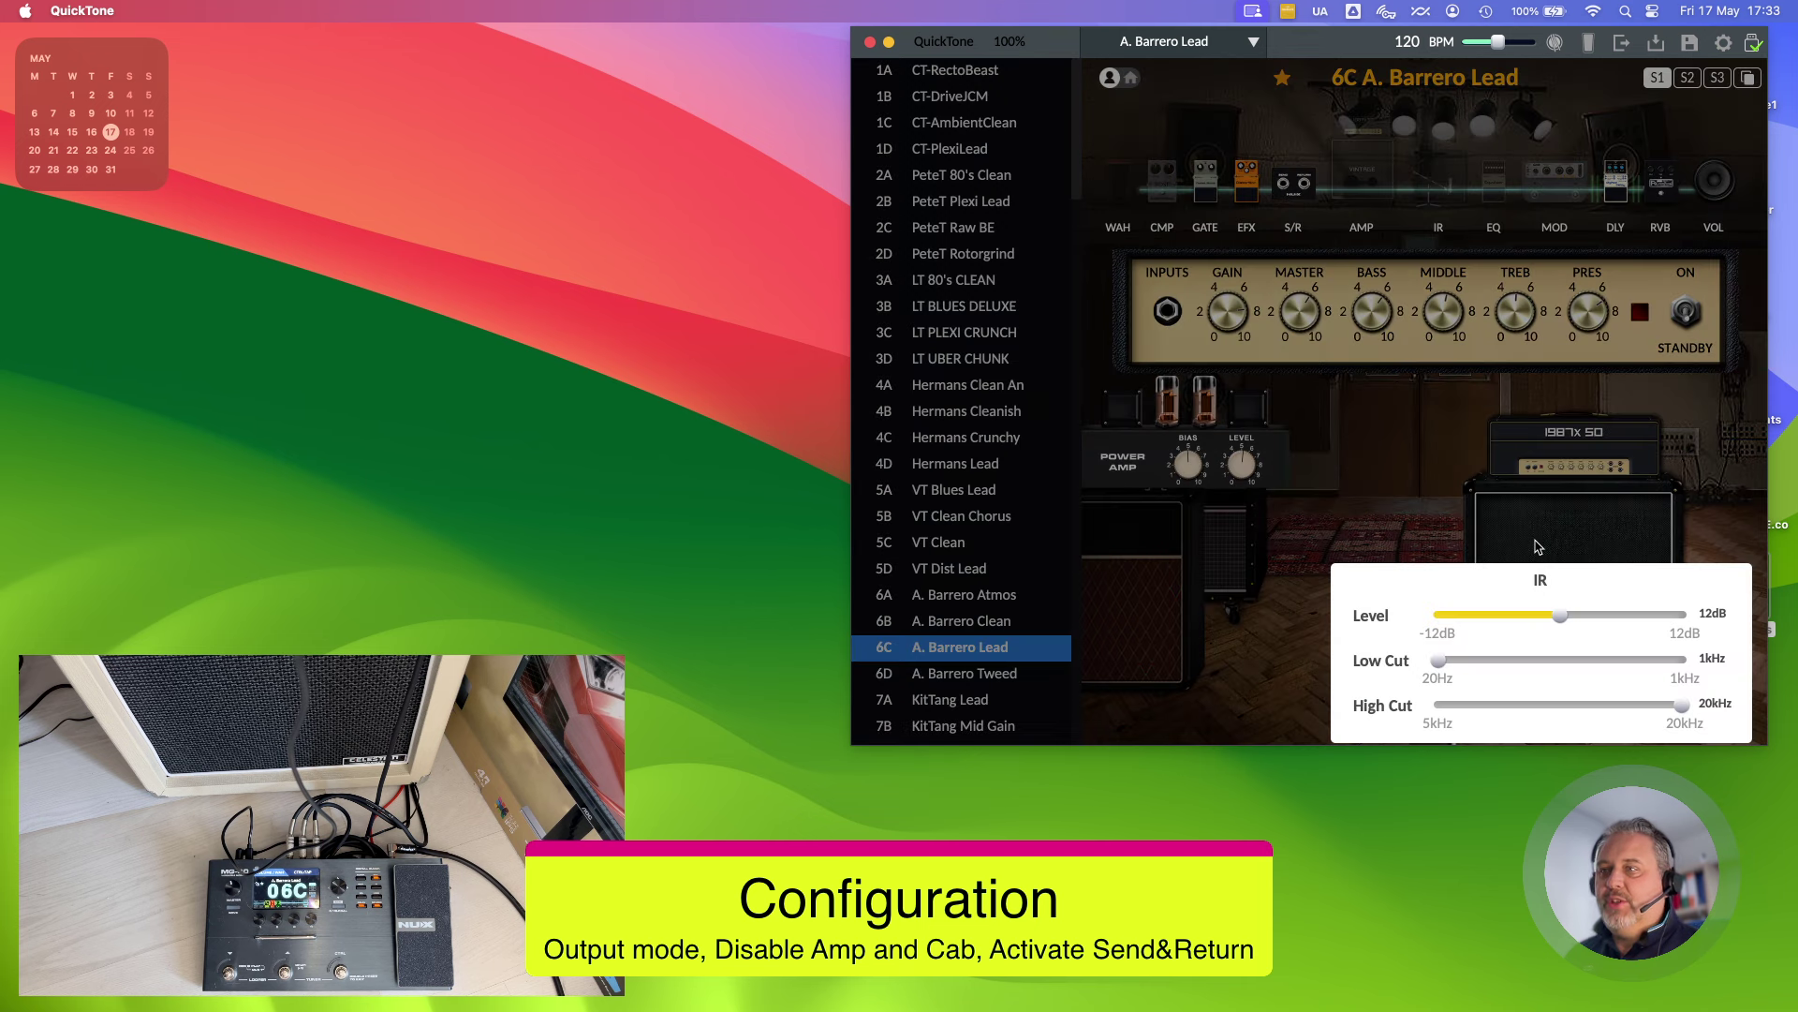
left_click(1536, 546)
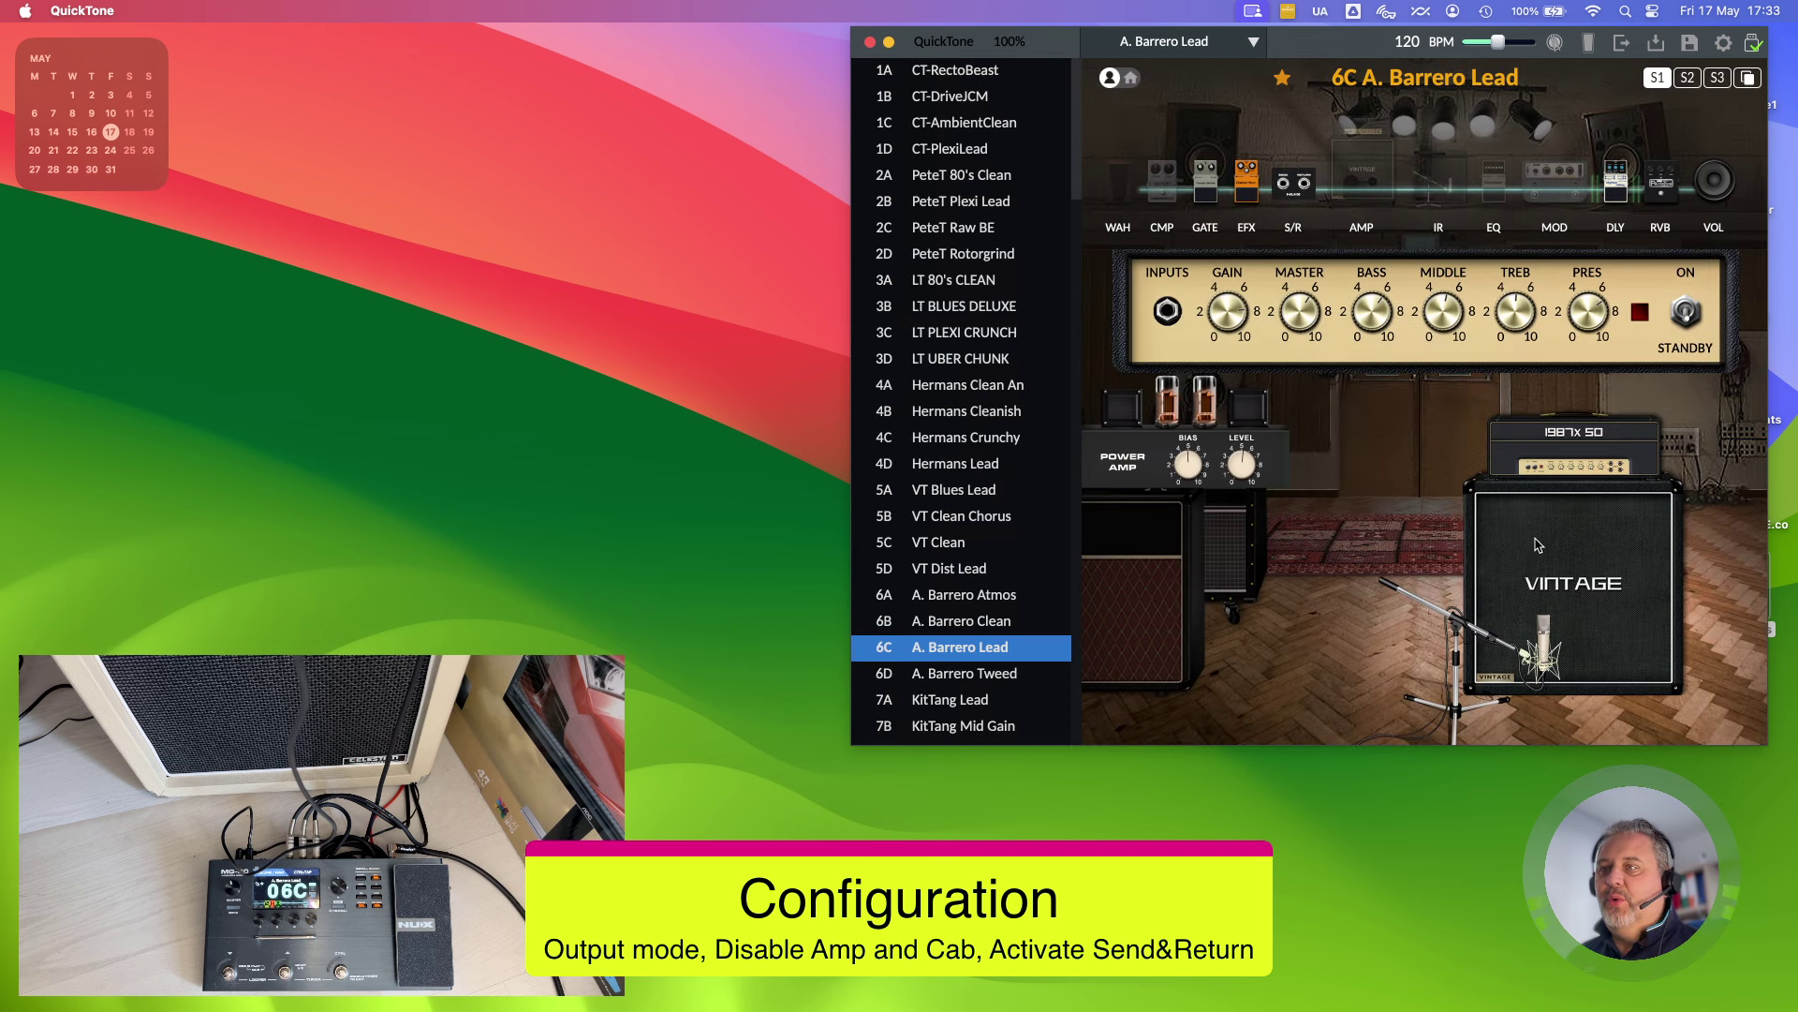
left_click(1573, 484)
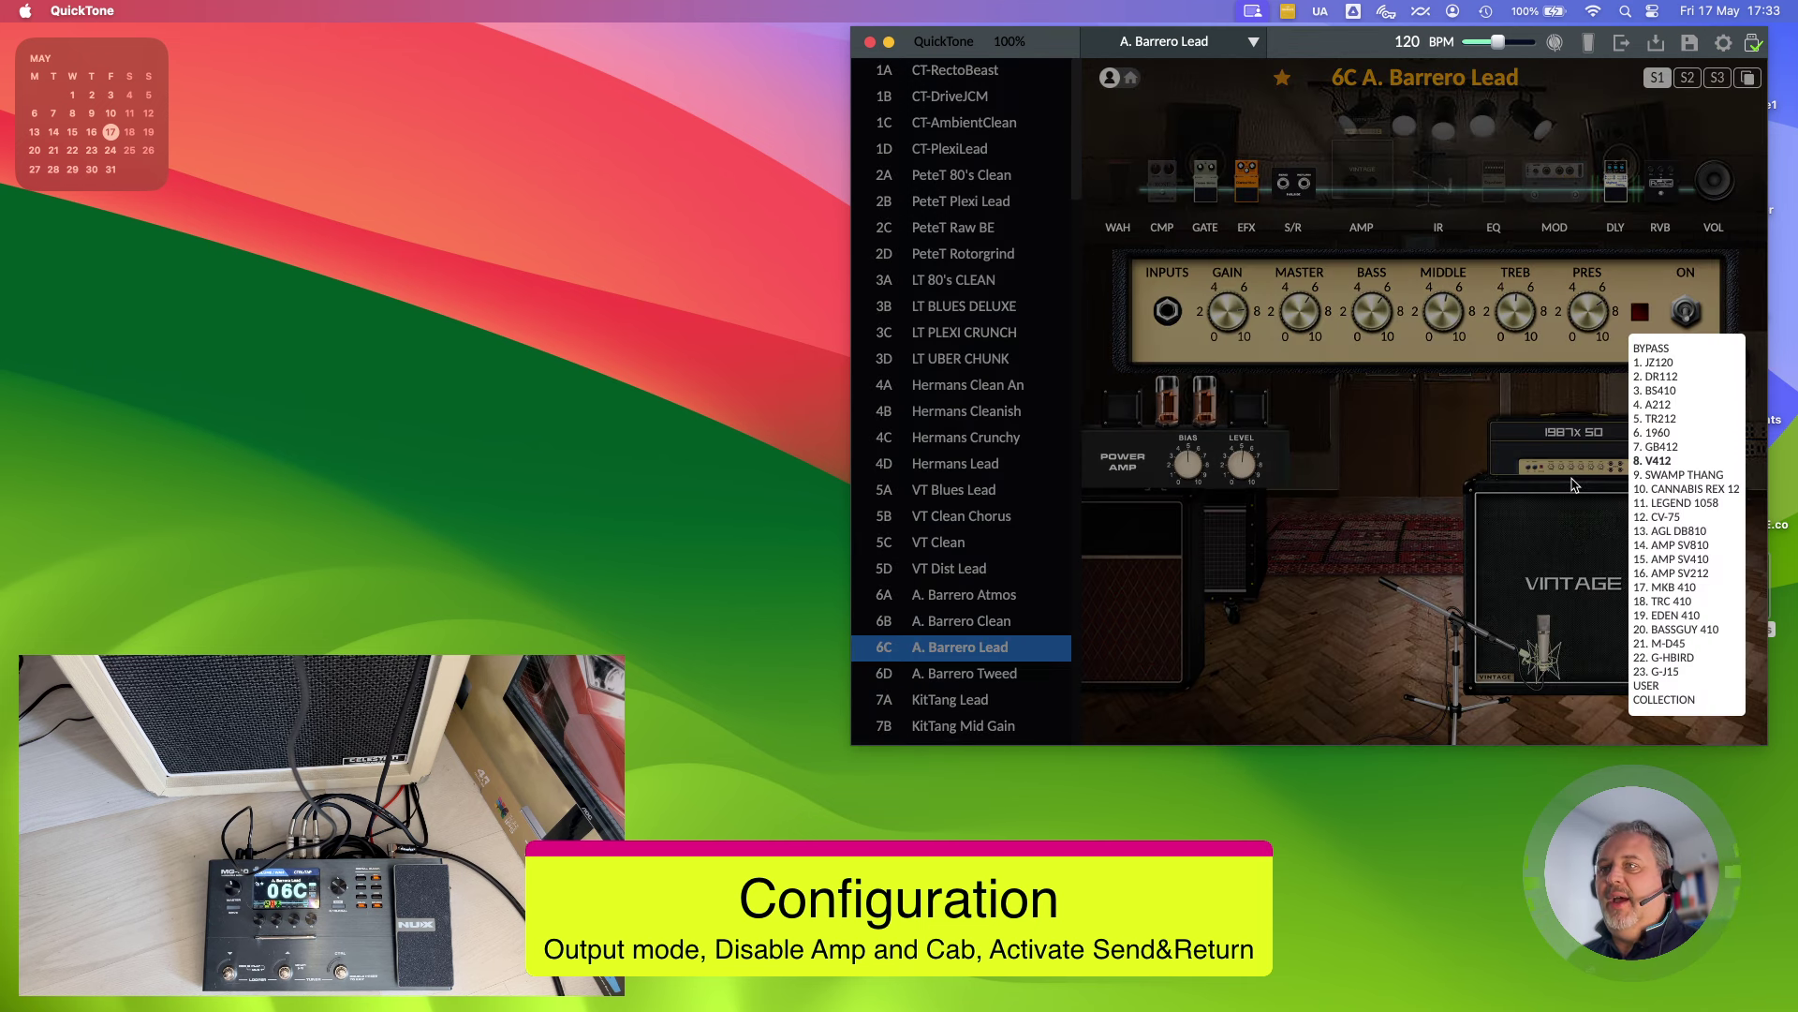
left_click(1648, 463)
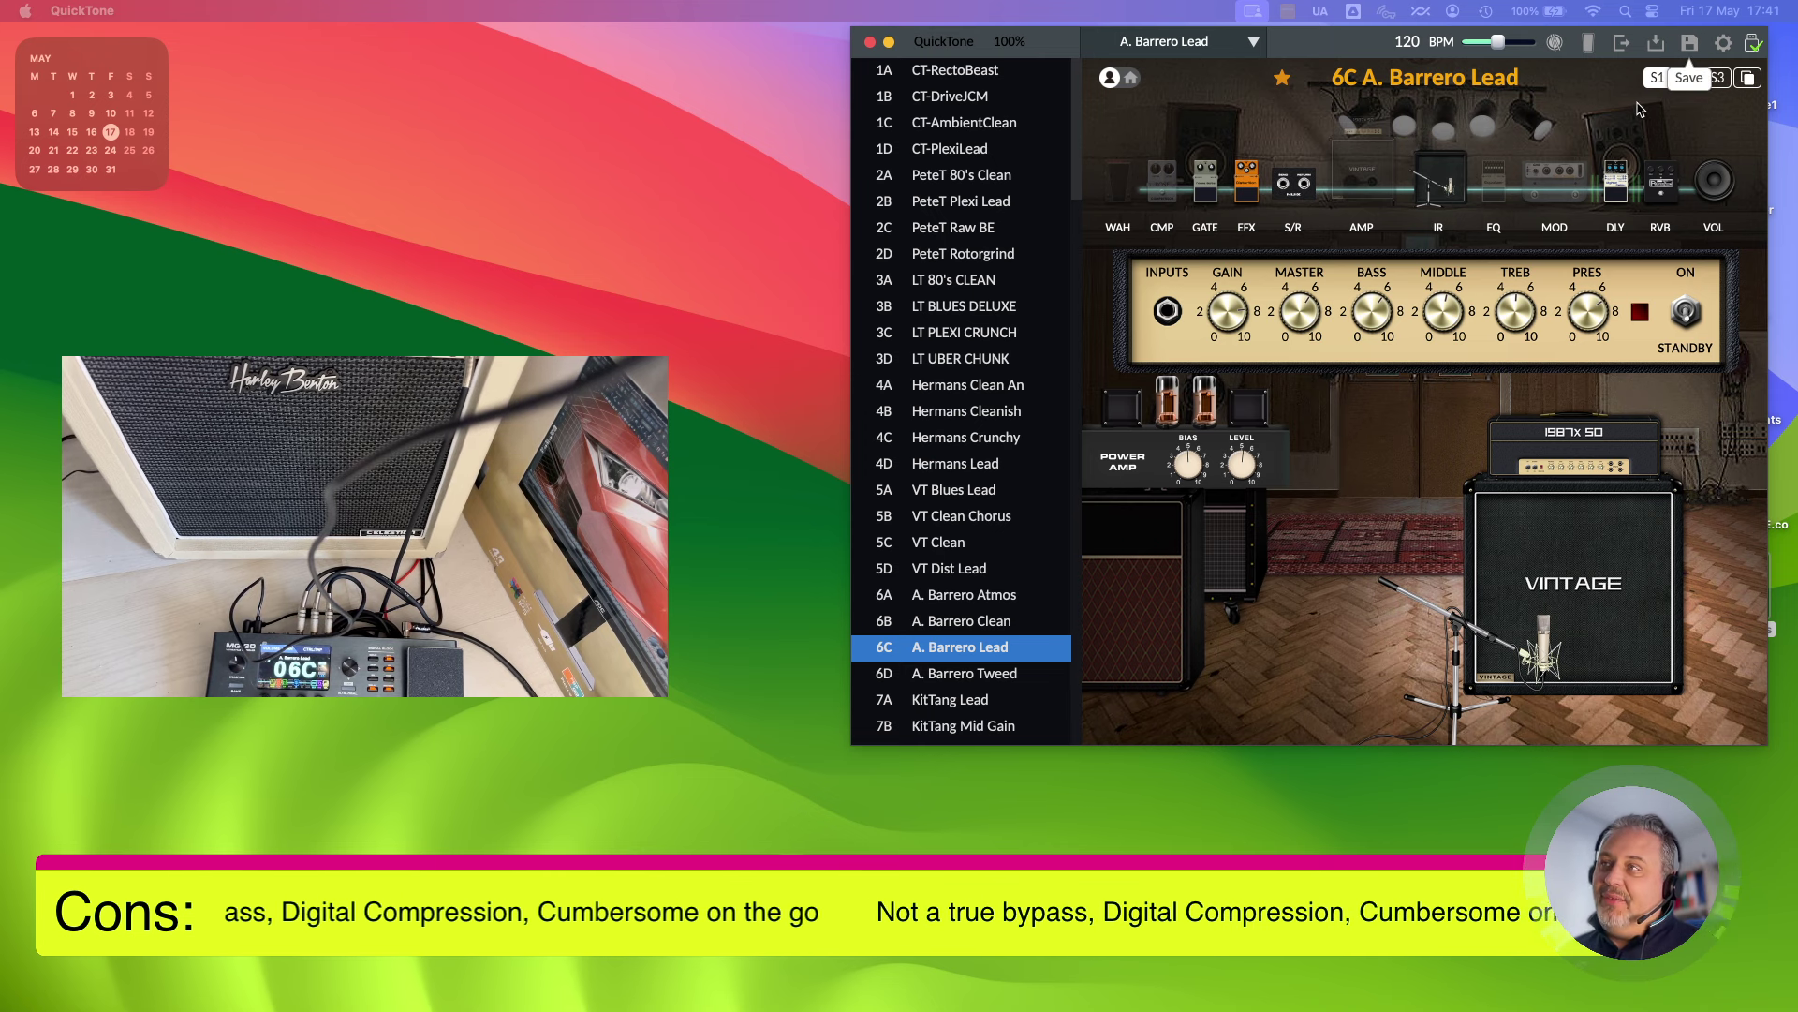
left_click(1528, 221)
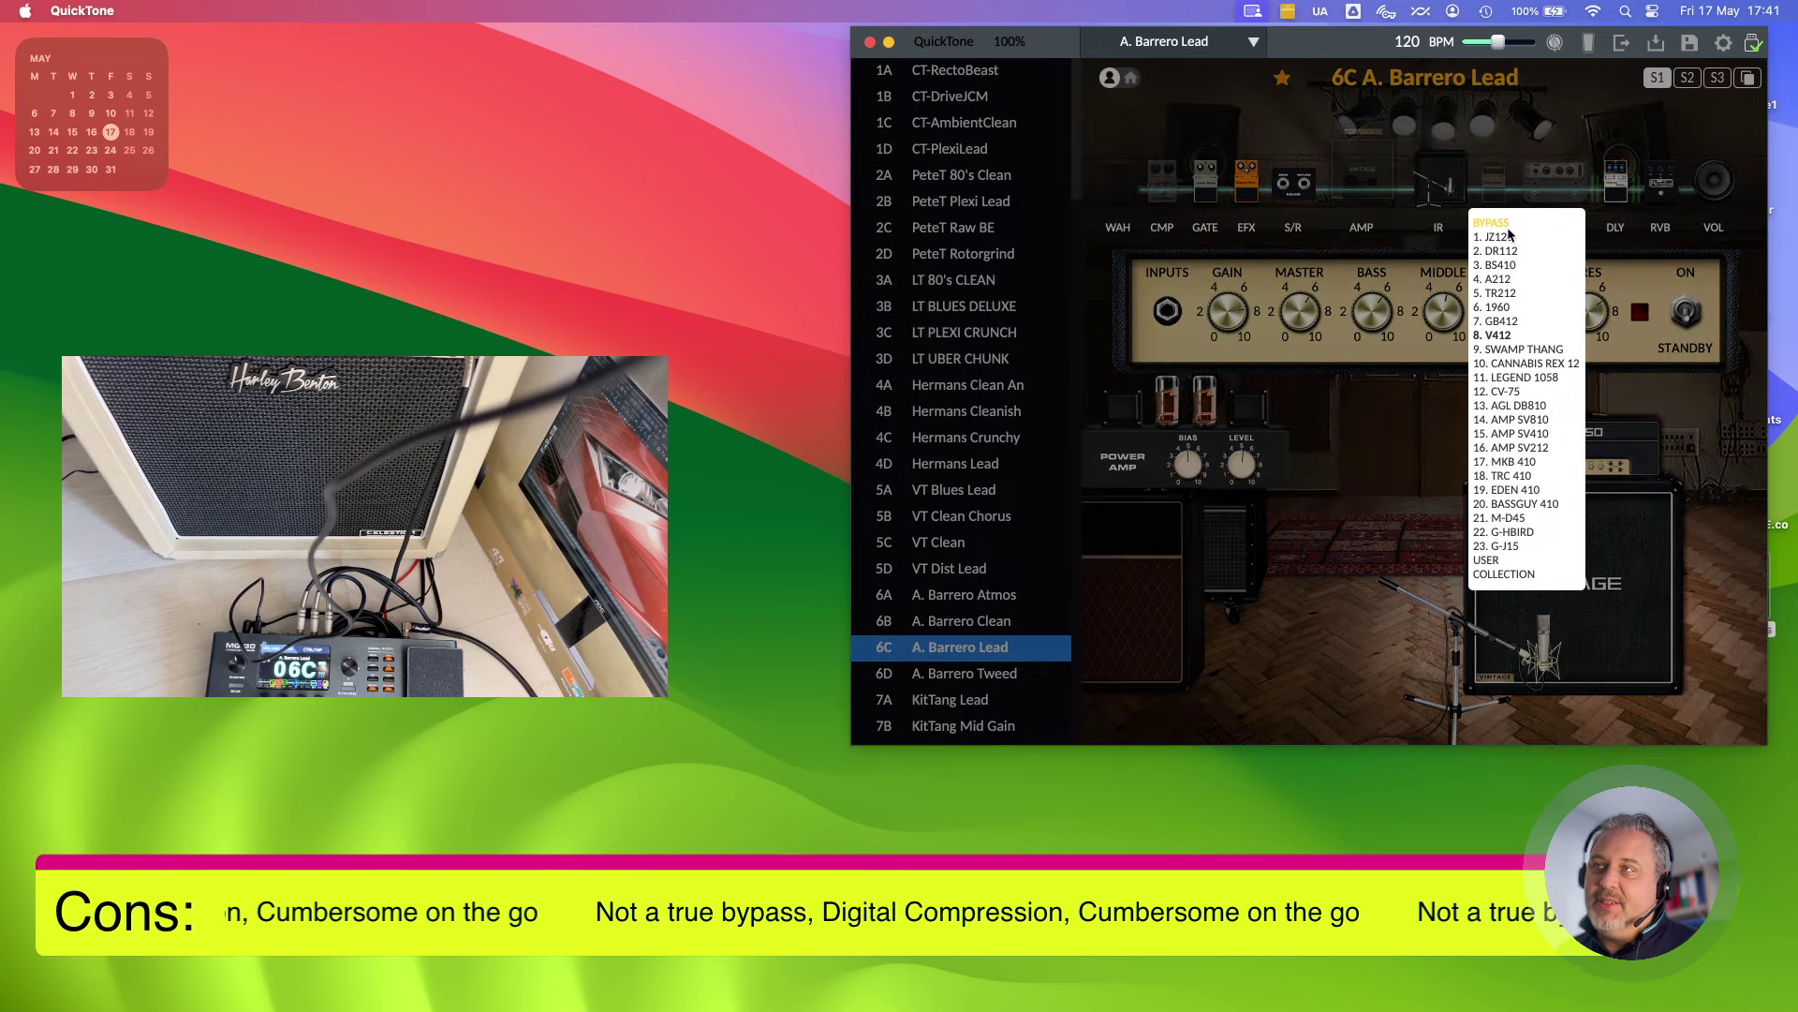
left_click(1372, 437)
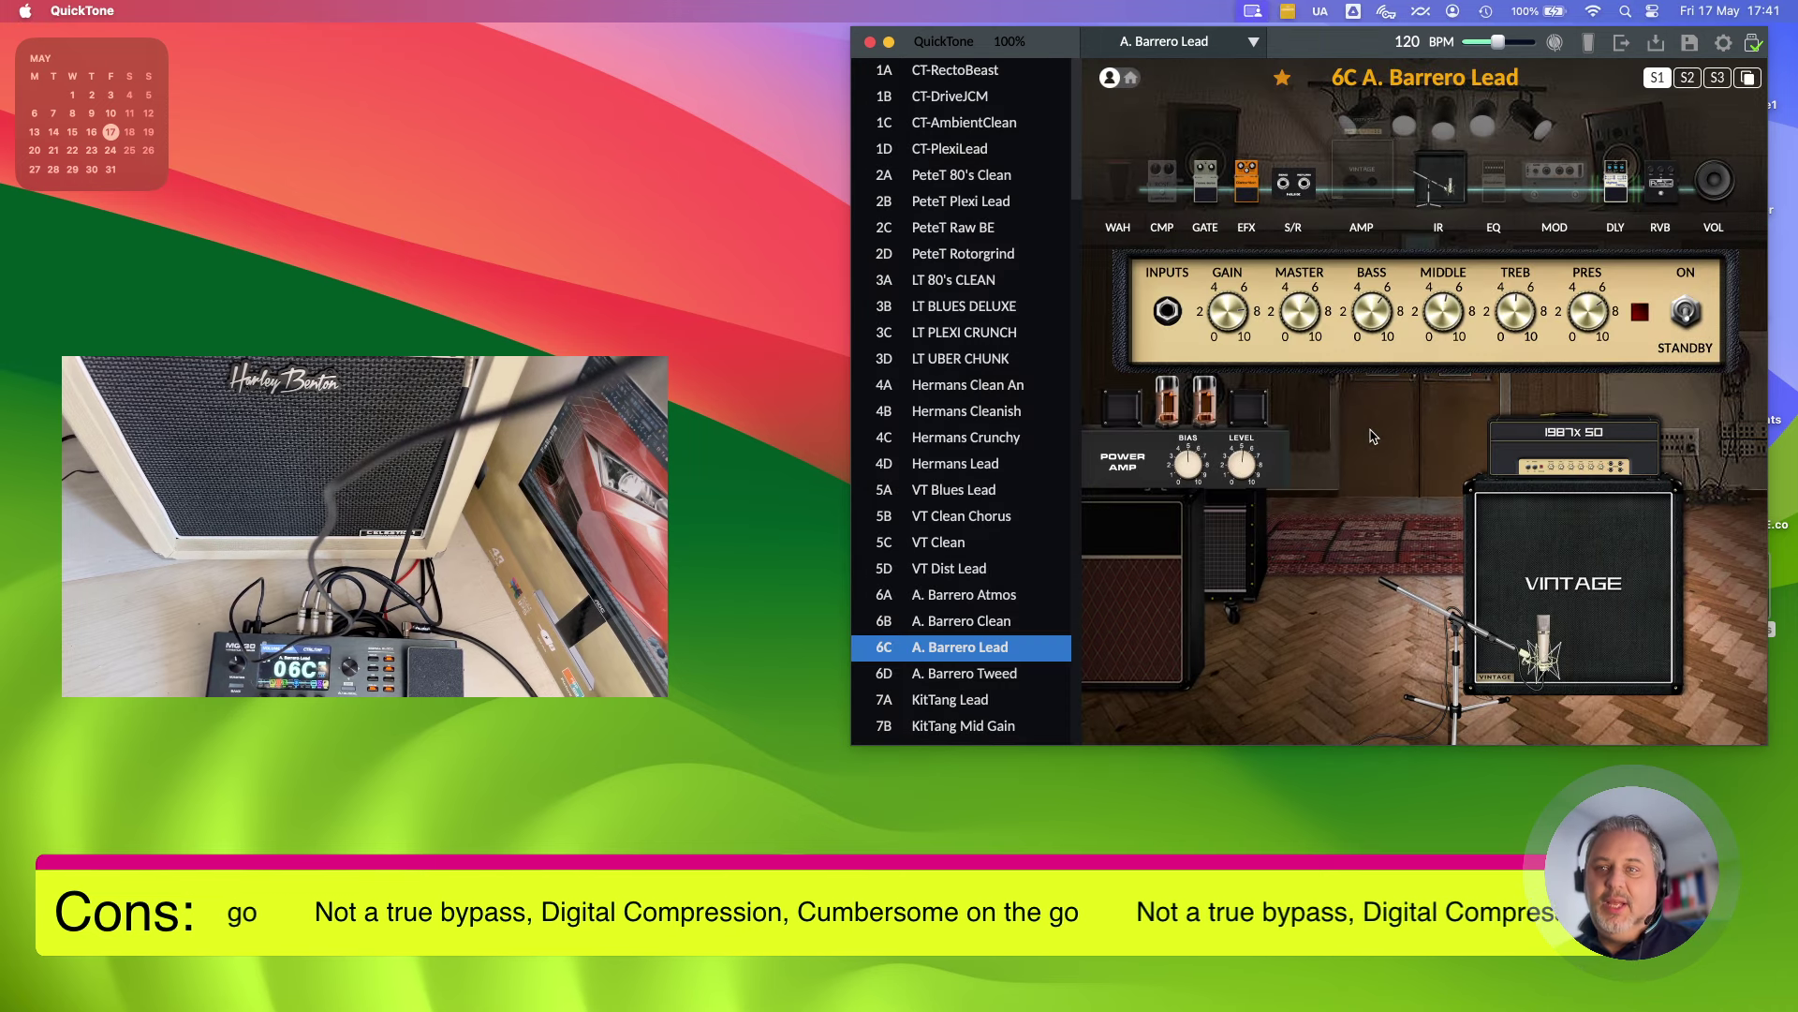